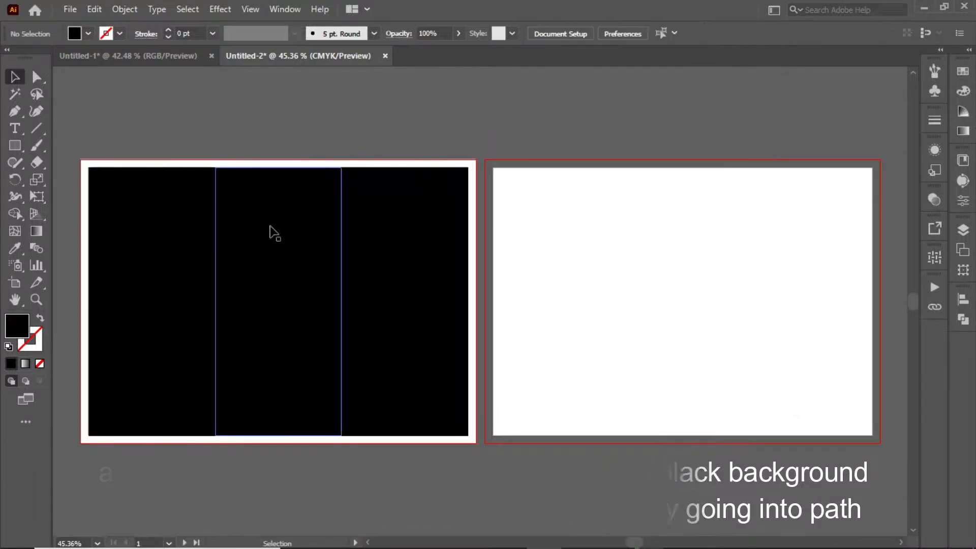
# Lock the first artboard's white background rectangle and duplicate the brochure background onto the second artboard
pyautogui.click(142, 160)
pyautogui.rightClick(142, 161)
pyautogui.click(124, 10)
pyautogui.moveTo(147, 110)
pyautogui.click(321, 110)
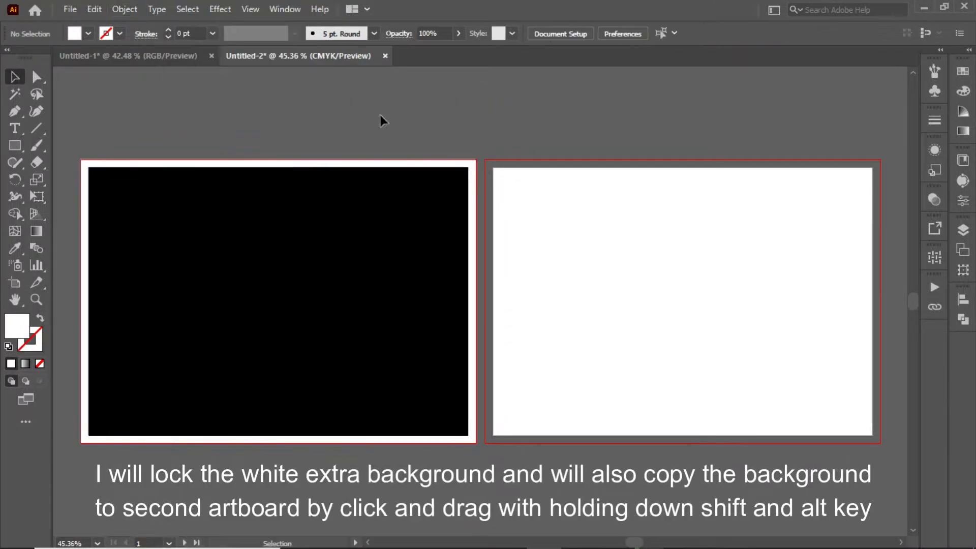
pyautogui.moveTo(141, 119); pyautogui.dragTo(448, 264)
pyautogui.moveTo(271, 276); pyautogui.dragTo(676, 277)
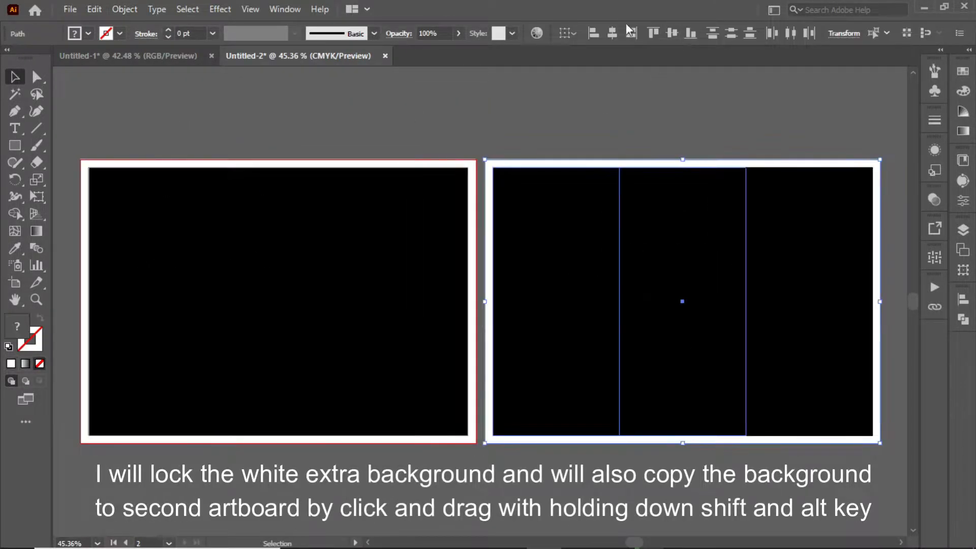
# Try to group the three black panels on the second artboard
pyautogui.click(605, 228)
pyautogui.keyDown('shift'); pyautogui.click(661, 234); pyautogui.keyUp('shift')
pyautogui.keyDown('shift'); pyautogui.click(770, 249); pyautogui.keyUp('shift')
pyautogui.click(125, 10)
pyautogui.click(134, 76)
pyautogui.moveTo(575, 122); pyautogui.dragTo(625, 214)
pyautogui.click(616, 115)
pyautogui.rightClick(626, 231)
pyautogui.click(656, 337)
pyautogui.click(511, 135)
# Fill the middle panel of the first artboard with white
pyautogui.click(173, 234)
pyautogui.keyDown('shift'); pyautogui.click(301, 249); pyautogui.keyUp('shift')
pyautogui.keyDown('shift'); pyautogui.click(175, 234); pyautogui.keyUp('shift')
pyautogui.click(88, 34)
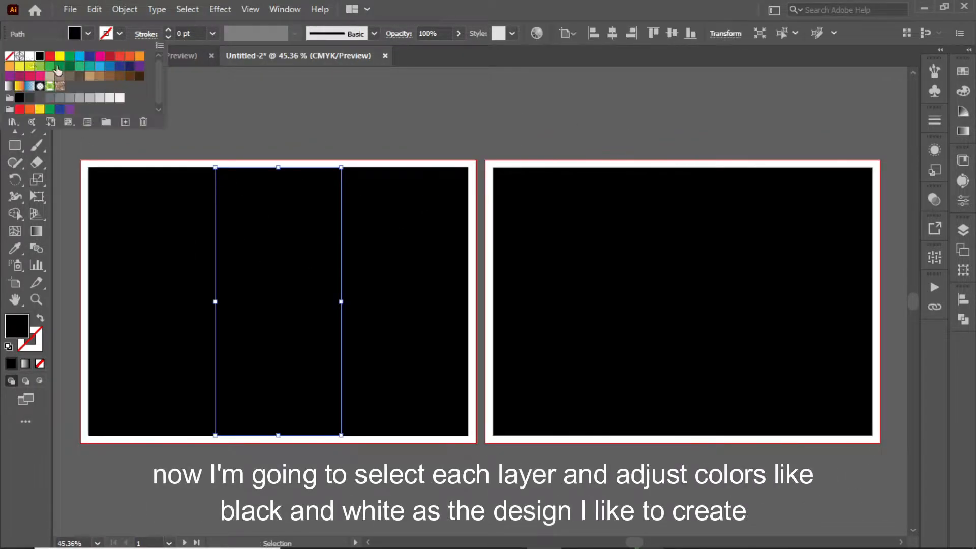
pyautogui.click(37, 56)
pyautogui.click(406, 122)
# Fill the first and middle panels of the second artboard with white
pyautogui.click(703, 273)
pyautogui.keyDown('shift'); pyautogui.click(554, 274); pyautogui.keyUp('shift')
pyautogui.click(88, 33)
pyautogui.click(30, 57)
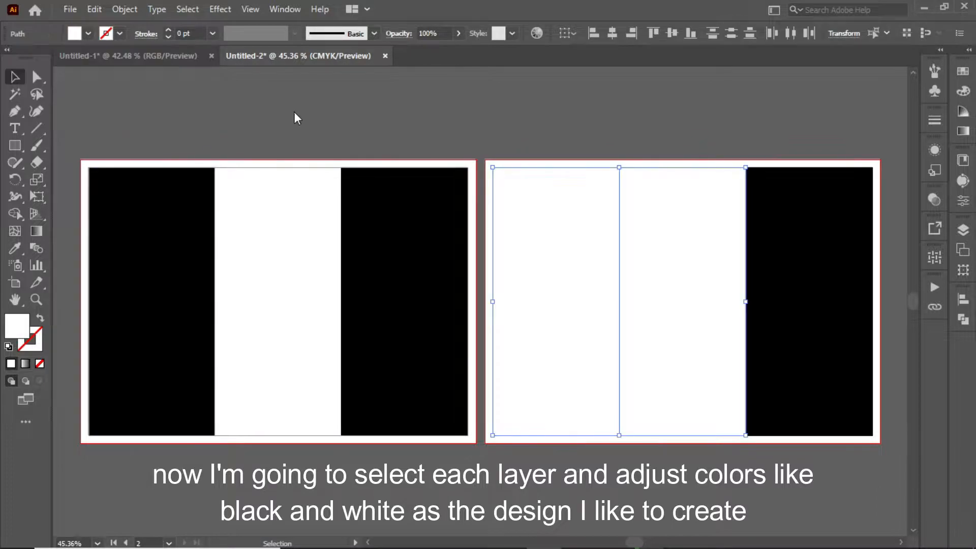
pyautogui.click(534, 96)
# Shrink the second artboard's middle rectangle to about 7.7 in high and inset its edge facing the first panel
pyautogui.click(725, 172)
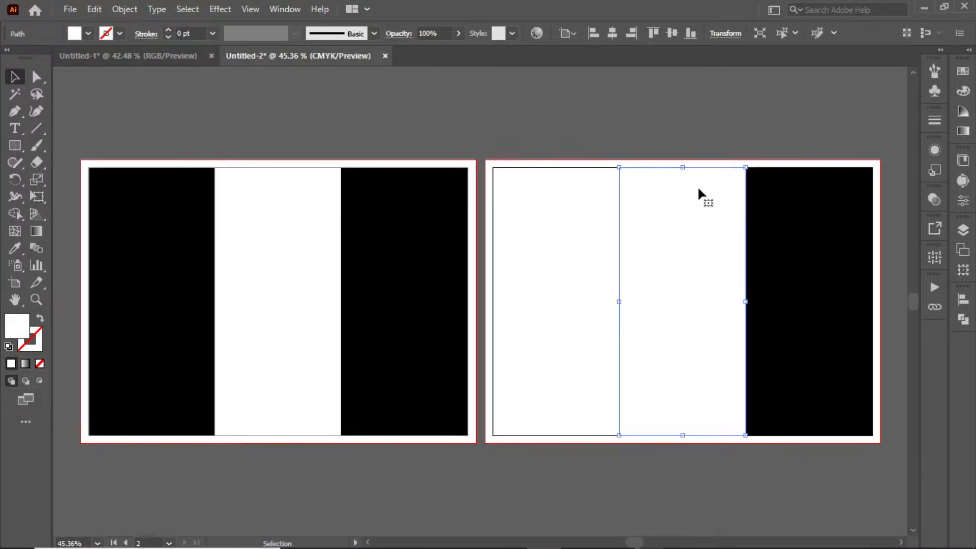
pyautogui.moveTo(684, 168); pyautogui.dragTo(685, 175)
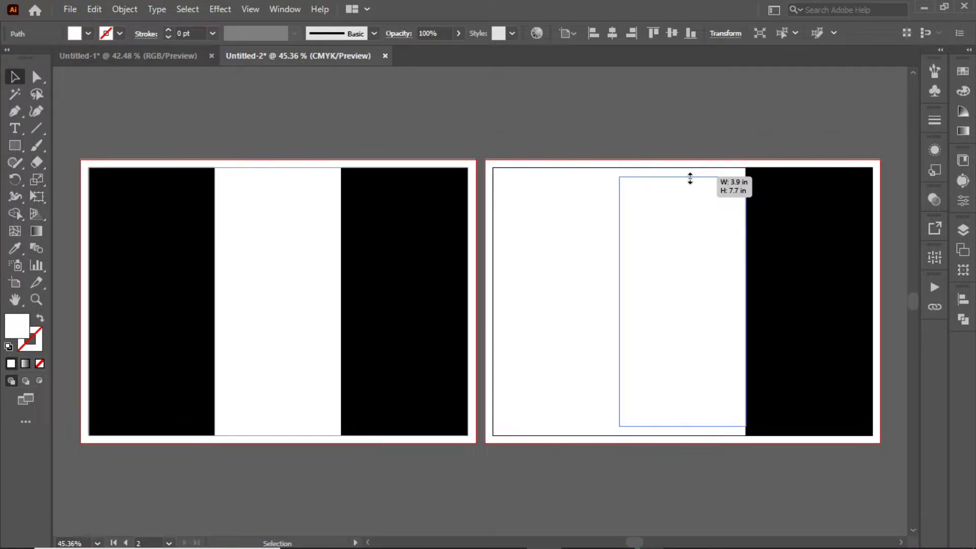
pyautogui.moveTo(627, 303); pyautogui.dragTo(628, 303)
# Put a full-size black panel behind the inset white rectangle in the middle of the second artboard
pyautogui.click(14, 249)
pyautogui.click(153, 229)
pyautogui.click(14, 77)
pyautogui.click(94, 10)
pyautogui.click(122, 115)
pyautogui.click(592, 153)
pyautogui.click(656, 244)
pyautogui.click(587, 105)
# Lock the white background rectangle of the second artboard
pyautogui.click(696, 164)
pyautogui.click(125, 9)
pyautogui.moveTo(176, 107)
pyautogui.click(368, 108)
pyautogui.click(684, 236)
pyautogui.click(786, 214)
pyautogui.click(694, 128)
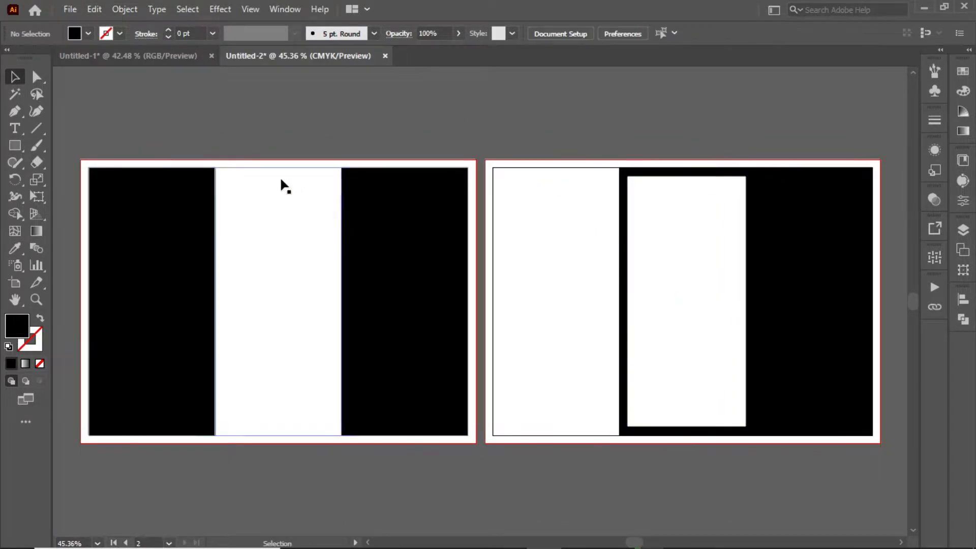
# Draw a thin white bar across the full width of the first artboard's third panel, near its upper edge
pyautogui.hotkey('ctrl', '0')
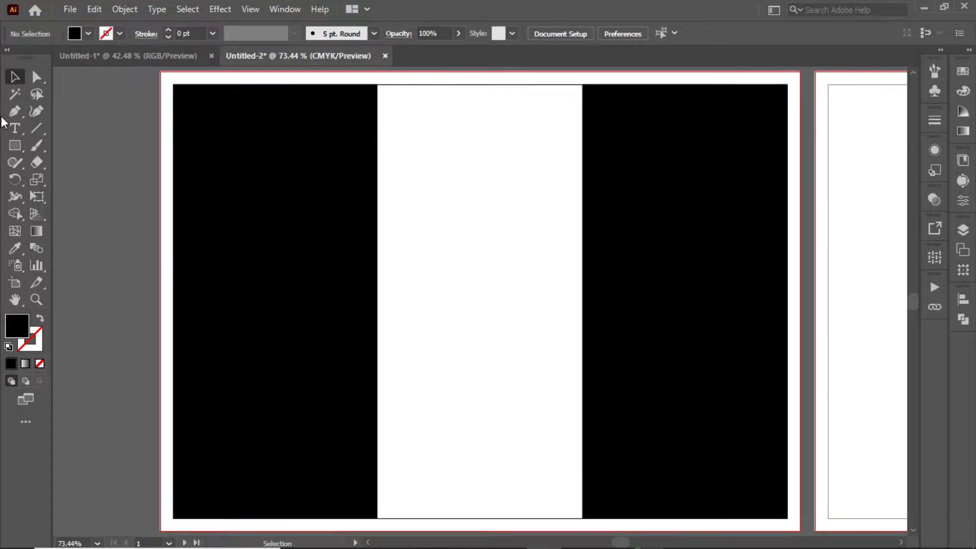
pyautogui.hotkey('ctrl', '-')
pyautogui.hotkey('ctrl', '-')
pyautogui.moveTo(280, 248); pyautogui.dragTo(168, 227)
pyautogui.moveTo(577, 151); pyautogui.dragTo(438, 157)
pyautogui.click(88, 33)
pyautogui.click(31, 56)
pyautogui.hotkey('ctrl', 'shift', 'a')
# Draw a straight white line with the Pen tool across the third panel, just above the white bar
pyautogui.click(15, 111)
pyautogui.click(577, 146)
pyautogui.click(438, 146)
pyautogui.click(14, 76)
pyautogui.click(40, 318)
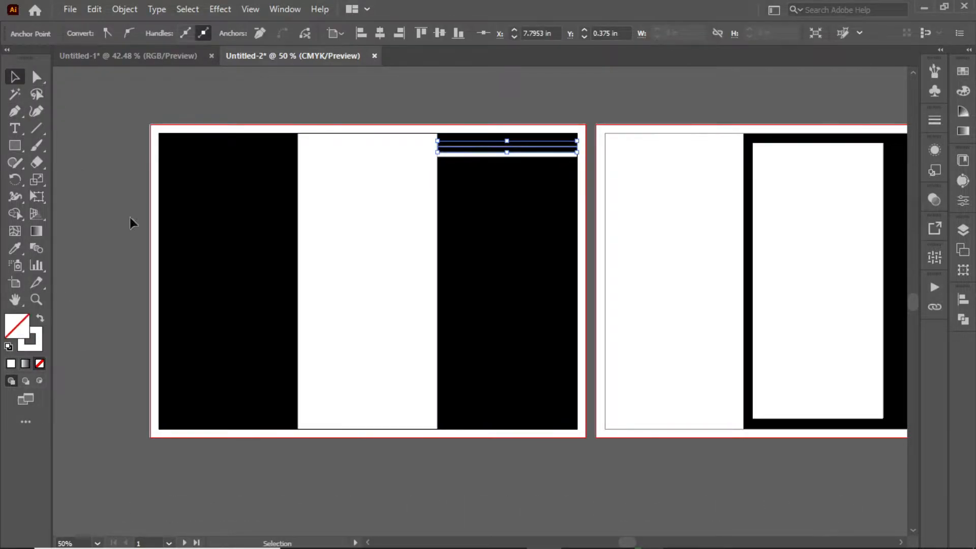
# Increase the white line's stroke weight by two increments and nudge the line down two steps
pyautogui.click(130, 217)
pyautogui.click(508, 147)
pyautogui.click(169, 30)
pyautogui.click(169, 30)
pyautogui.click(402, 97)
pyautogui.click(510, 147)
pyautogui.press('Down')
pyautogui.press('Down')
# Outline the stroke of the white line and group it with the bar below
pyautogui.click(95, 10)
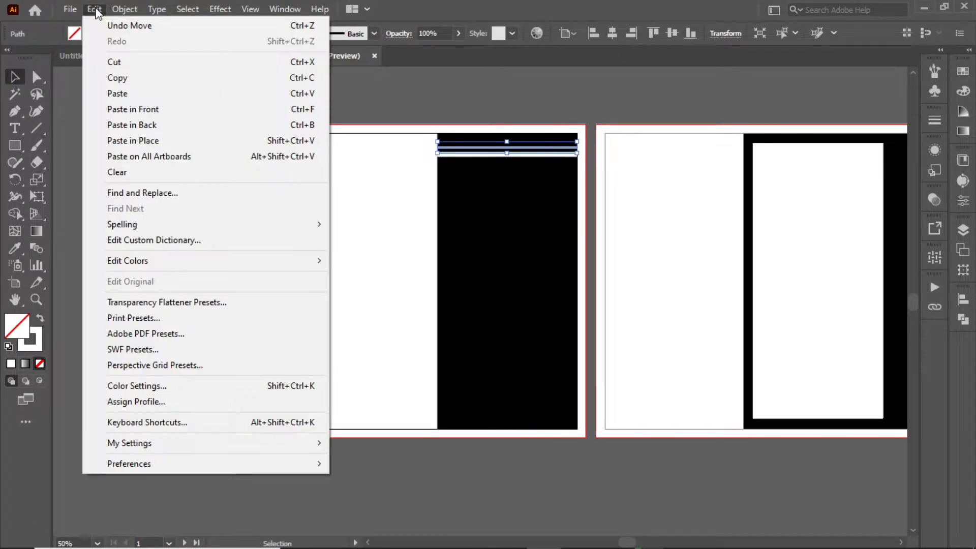
pyautogui.moveTo(125, 9)
pyautogui.moveTo(174, 344)
pyautogui.click(452, 383)
pyautogui.click(125, 10)
pyautogui.click(153, 76)
# Copy the two bars onto the middle panel, shorten the copy to half the panel width and fill it with black
pyautogui.moveTo(488, 155); pyautogui.dragTo(389, 154)
pyautogui.moveTo(298, 152); pyautogui.dragTo(367, 152)
pyautogui.click(88, 33)
pyautogui.click(40, 57)
pyautogui.click(109, 188)
pyautogui.click(502, 154)
pyautogui.click(575, 89)
pyautogui.click(402, 154)
pyautogui.click(456, 89)
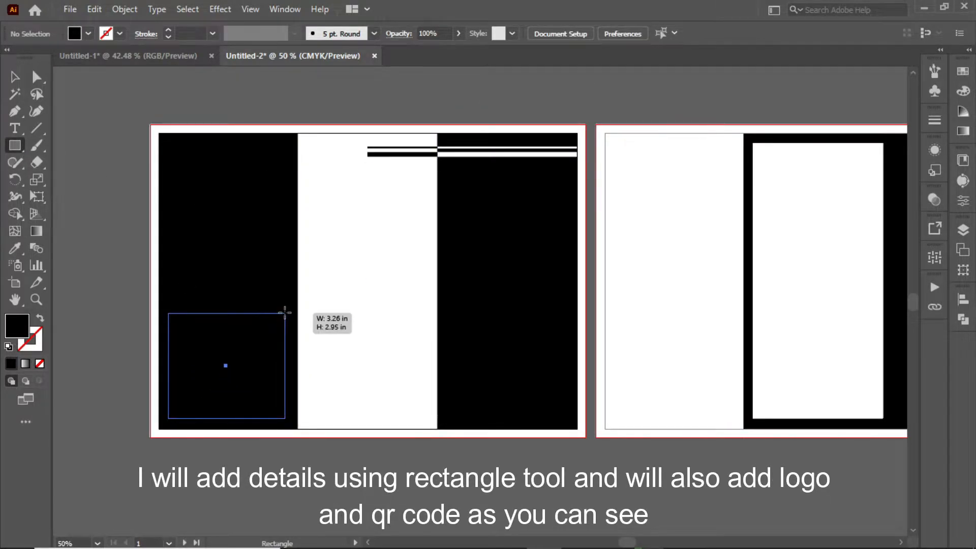
# Draw a white rectangle about 3.3 in wide and 3 in high in the lower part of the first panel
pyautogui.moveTo(288, 308); pyautogui.dragTo(288, 308)
pyautogui.press('i')
pyautogui.click(325, 305)
pyautogui.click(15, 77)
pyautogui.click(69, 136)
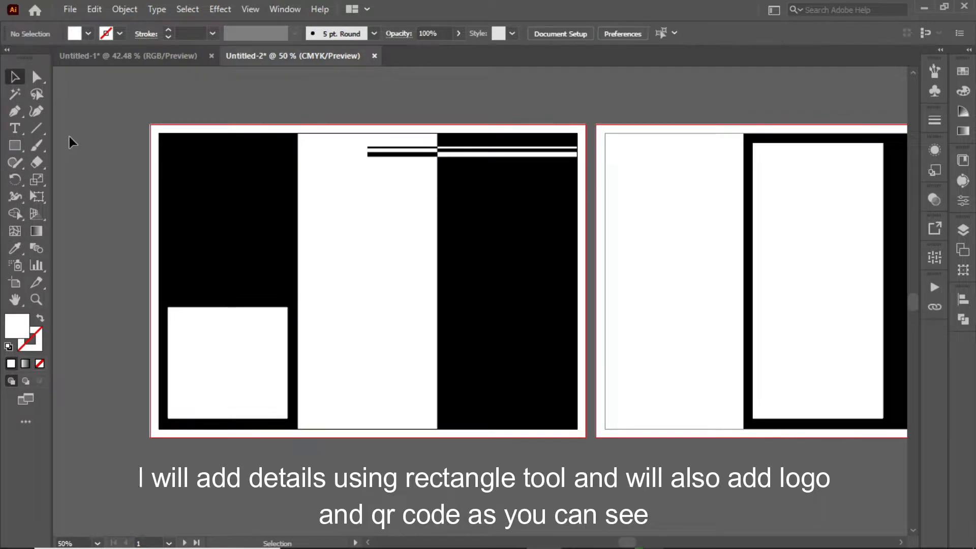
# Copy the logo and QR code from the Untitled-1 document and return to the Untitled-2 brochure
pyautogui.click(128, 56)
pyautogui.moveTo(372, 438); pyautogui.dragTo(358, 219)
pyautogui.moveTo(565, 469); pyautogui.dragTo(450, 415)
pyautogui.click(96, 10)
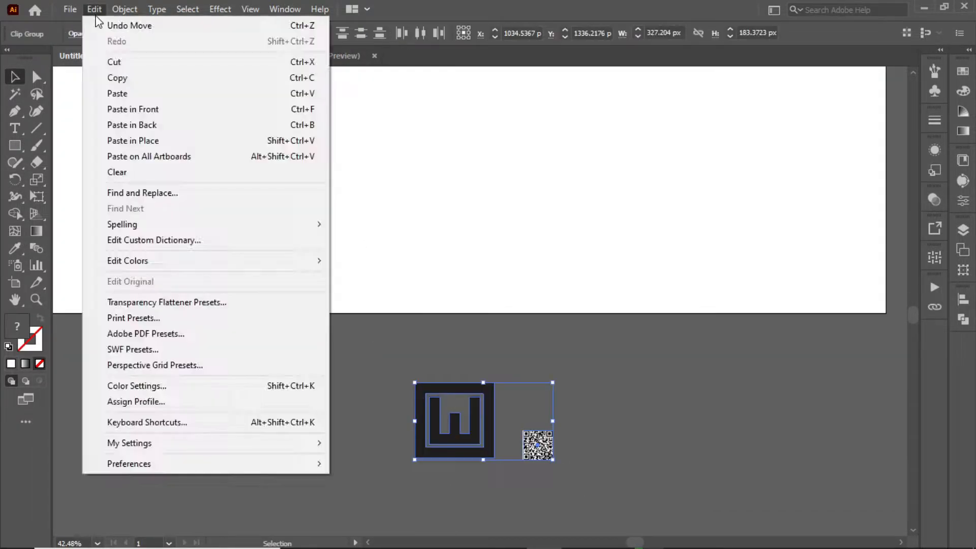
pyautogui.click(117, 78)
pyautogui.click(305, 56)
pyautogui.click(67, 11)
pyautogui.moveTo(95, 7)
pyautogui.click(146, 111)
pyautogui.hotkey('ctrl', 'z')
# Paste the logo and QR code and move them below the first artboard
pyautogui.click(95, 10)
pyautogui.click(118, 94)
pyautogui.moveTo(479, 332); pyautogui.dragTo(436, 521)
pyautogui.click(305, 478)
# Recolour the logo in black and white by sampling colours from the first artboard
pyautogui.click(360, 483)
pyautogui.press('i')
pyautogui.click(254, 254)
pyautogui.click(15, 77)
pyautogui.click(117, 305)
pyautogui.click(15, 248)
pyautogui.click(154, 244)
pyautogui.click(16, 76)
pyautogui.click(107, 168)
# Place the logo, scaled down, near the top of the third panel and bring the QR code onto the artboard
pyautogui.moveTo(443, 476); pyautogui.dragTo(558, 198)
pyautogui.moveTo(468, 256); pyautogui.dragTo(529, 194)
pyautogui.moveTo(498, 518)
pyautogui.mouseDown()
pyautogui.moveTo(337, 407)
pyautogui.moveTo(437, 414)
pyautogui.moveTo(407, 392)
pyautogui.moveTo(476, 402)
pyautogui.mouseUp()
# Colour the bars near the bottom of the first artboard black over the white panel and white over the black panel
pyautogui.click(15, 248)
pyautogui.click(188, 229)
pyautogui.click(15, 77)
pyautogui.click(377, 455)
pyautogui.moveTo(515, 403)
pyautogui.mouseDown()
pyautogui.moveTo(473, 405)
pyautogui.moveTo(555, 404)
pyautogui.moveTo(505, 402)
pyautogui.mouseUp()
pyautogui.press('i')
pyautogui.click(193, 335)
pyautogui.press('v')
pyautogui.click(396, 457)
# Line up the logo with the start of the third panel's white bar and extend that bar to the panel's outer edge
pyautogui.moveTo(523, 202); pyautogui.dragTo(518, 203)
pyautogui.keyDown('shift'); pyautogui.click(535, 394); pyautogui.keyUp('shift')
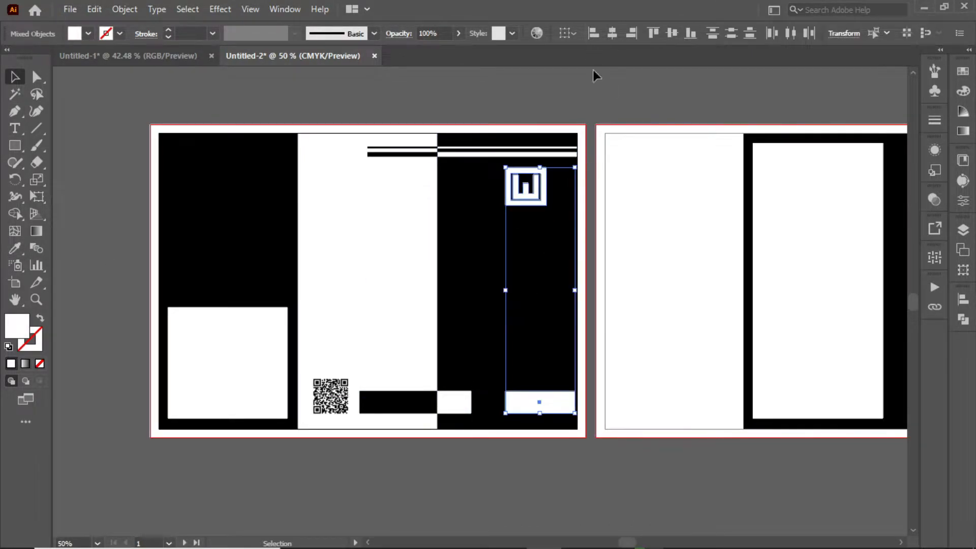
pyautogui.click(563, 400)
pyautogui.moveTo(577, 401); pyautogui.dragTo(579, 401)
pyautogui.click(580, 486)
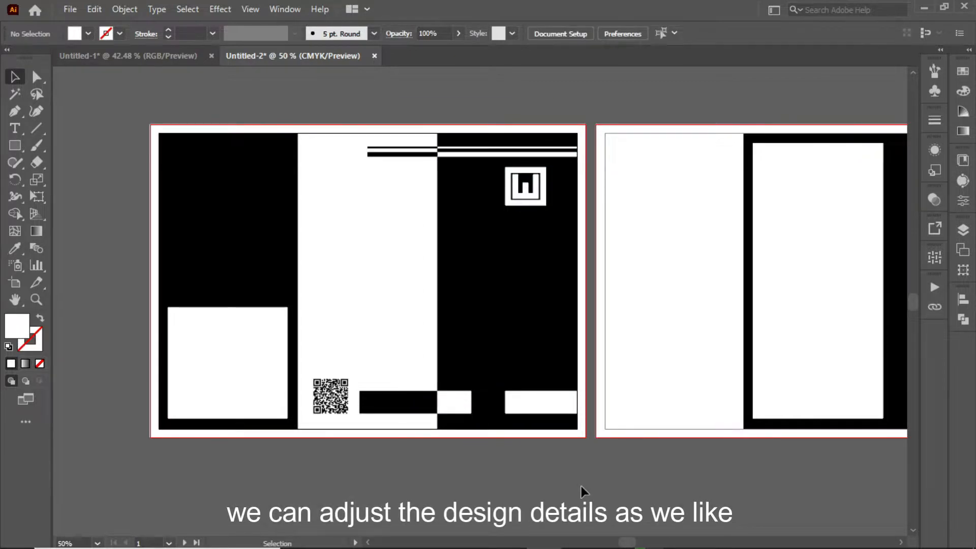
# Duplicate the white logo and recolour the copy black by sampling the first panel
pyautogui.click(542, 191)
pyautogui.click(93, 10)
pyautogui.click(109, 79)
pyautogui.click(112, 152)
pyautogui.click(94, 11)
pyautogui.click(109, 95)
pyautogui.moveTo(480, 321); pyautogui.dragTo(481, 363)
pyautogui.click(15, 248)
pyautogui.click(204, 229)
pyautogui.click(16, 78)
# Move the black logo into the white square on the first panel, enlarge it to fit inside and nudge it up
pyautogui.moveTo(448, 315); pyautogui.dragTo(205, 365)
pyautogui.moveTo(304, 290); pyautogui.dragTo(249, 306)
pyautogui.click(242, 503)
pyautogui.click(238, 404)
pyautogui.click(252, 406)
pyautogui.press('Up')
pyautogui.press('Up')
pyautogui.click(297, 457)
# Add a white five-line text reading "DE / SIGN / ER / WAQAS / GRAPHICS" beside the first artboard
pyautogui.click(14, 128)
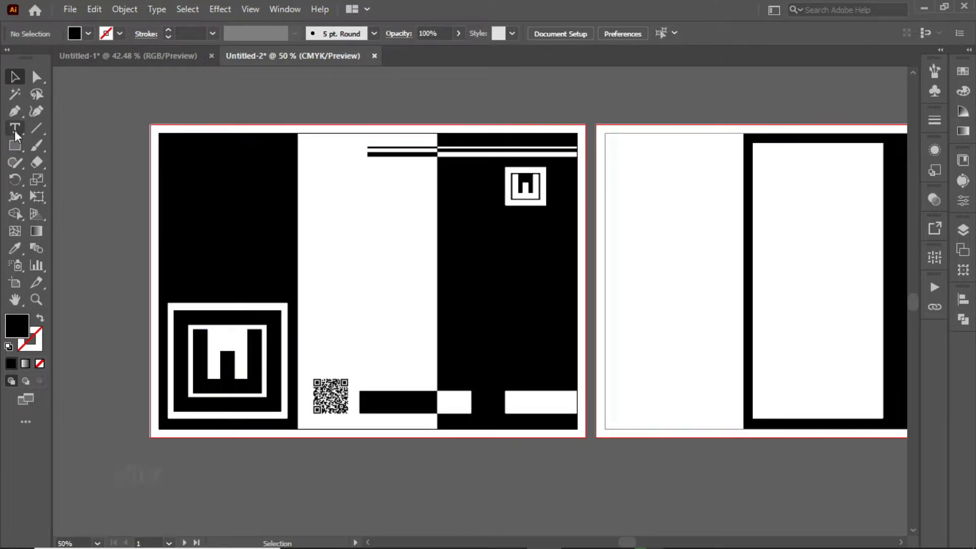
pyautogui.click(96, 235)
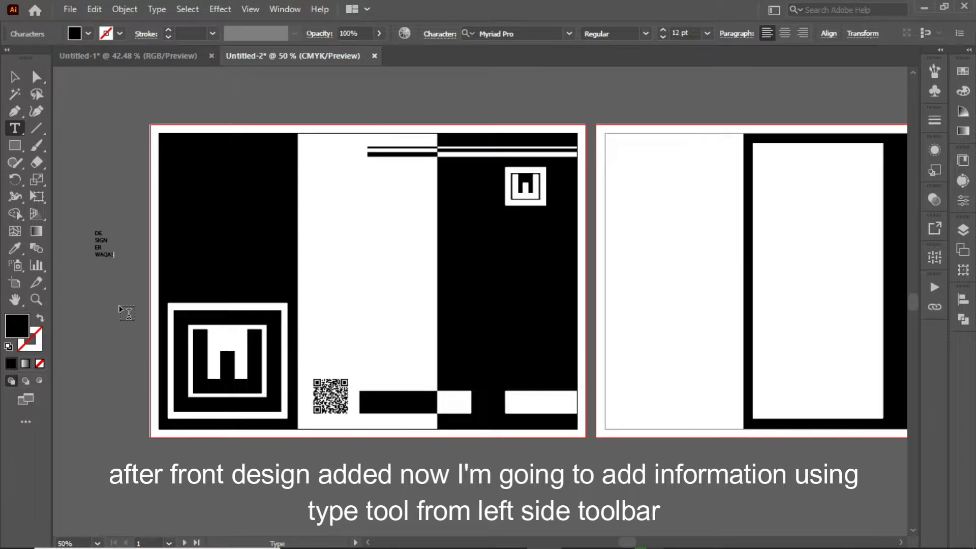
pyautogui.click(14, 78)
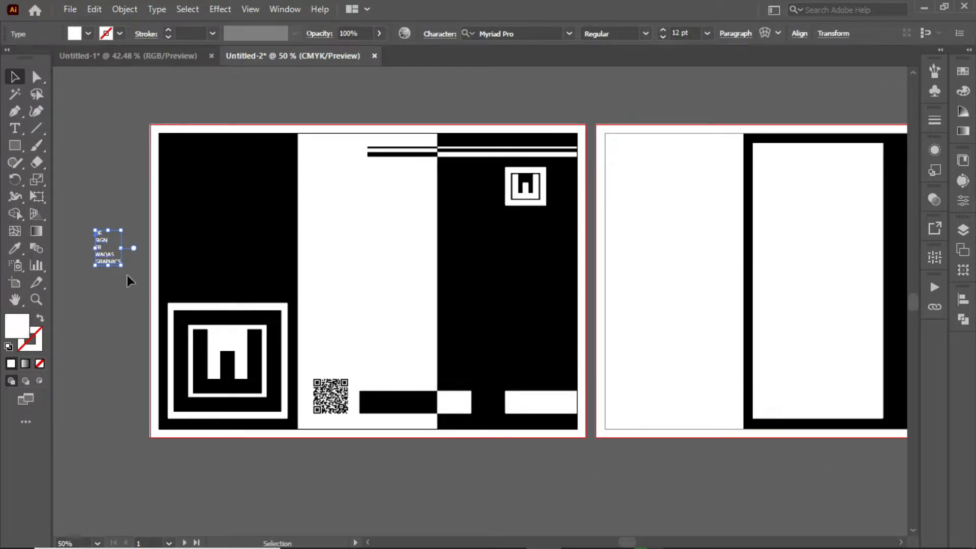
# Place the title text in the third panel below the logo, enlarged to about 44.3 pt in NEXT ART Bold
pyautogui.moveTo(127, 276); pyautogui.dragTo(515, 316)
pyautogui.write('nex')
pyautogui.click(475, 233)
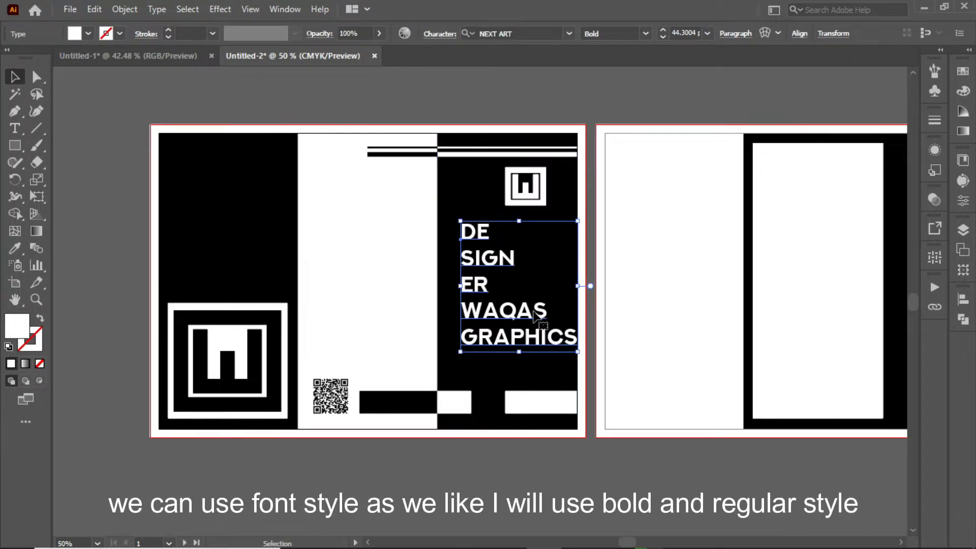
pyautogui.moveTo(524, 319); pyautogui.dragTo(518, 319)
# Set the title's last two lines, "WAQAS" and "GRAPHICS", to a lighter style of the NEXT ART font
pyautogui.doubleClick(493, 312)
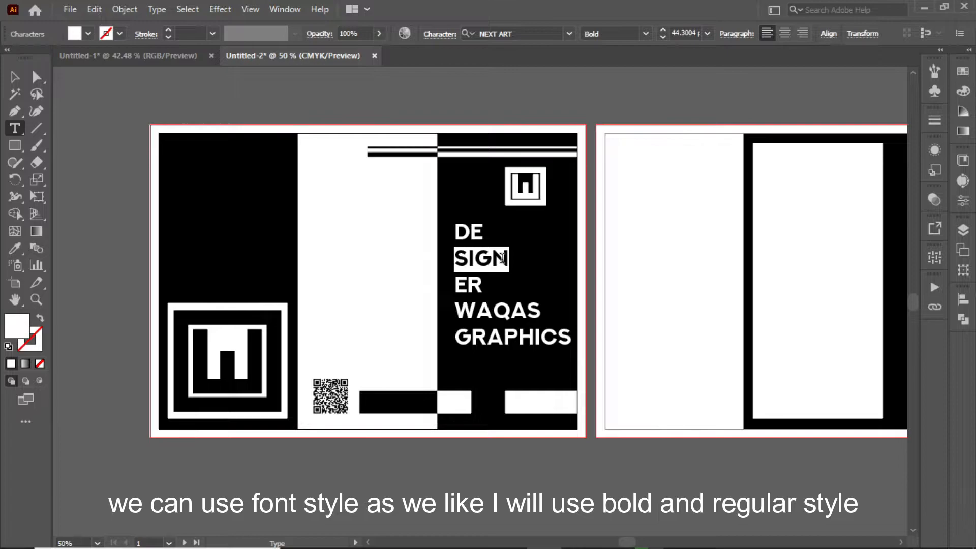
pyautogui.moveTo(457, 308); pyautogui.dragTo(574, 337)
pyautogui.click(612, 33)
pyautogui.press('Up')
pyautogui.press('Up')
pyautogui.click(16, 77)
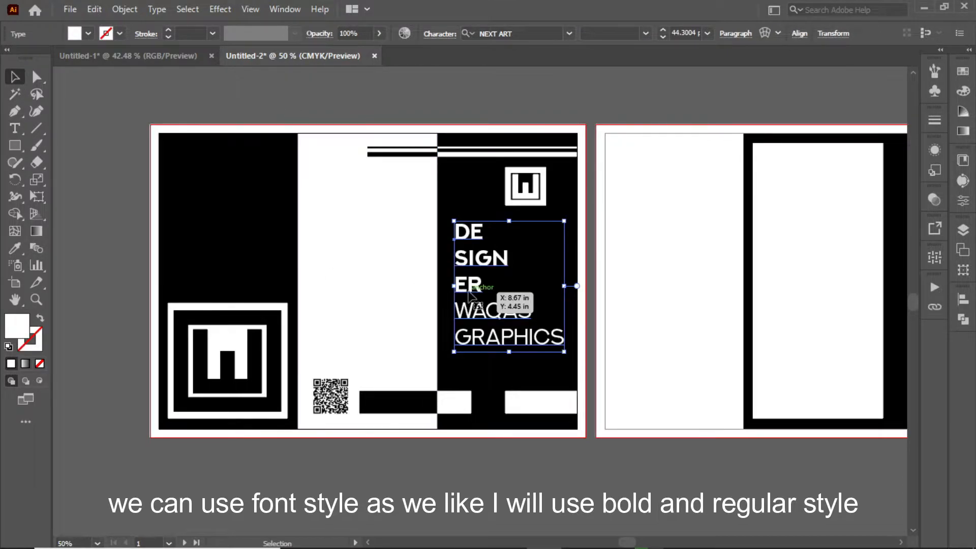
# Turn the word "SIGN" into outline lettering with no fill and a 1 pt white stroke
pyautogui.doubleClick(462, 257)
pyautogui.tripleClick(461, 256)
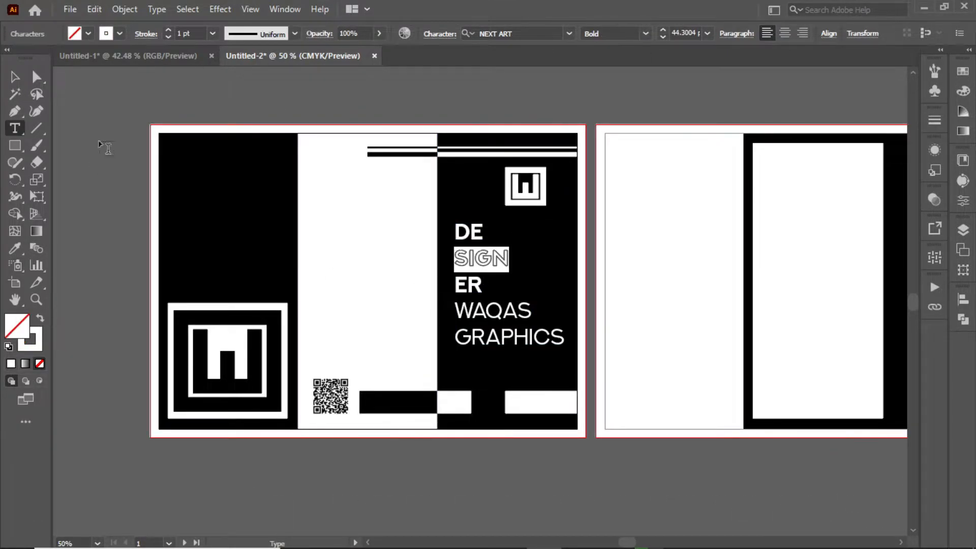
# Convert the title text to outlines and scale it down slightly within the black third panel
pyautogui.click(15, 77)
pyautogui.click(98, 148)
pyautogui.click(481, 344)
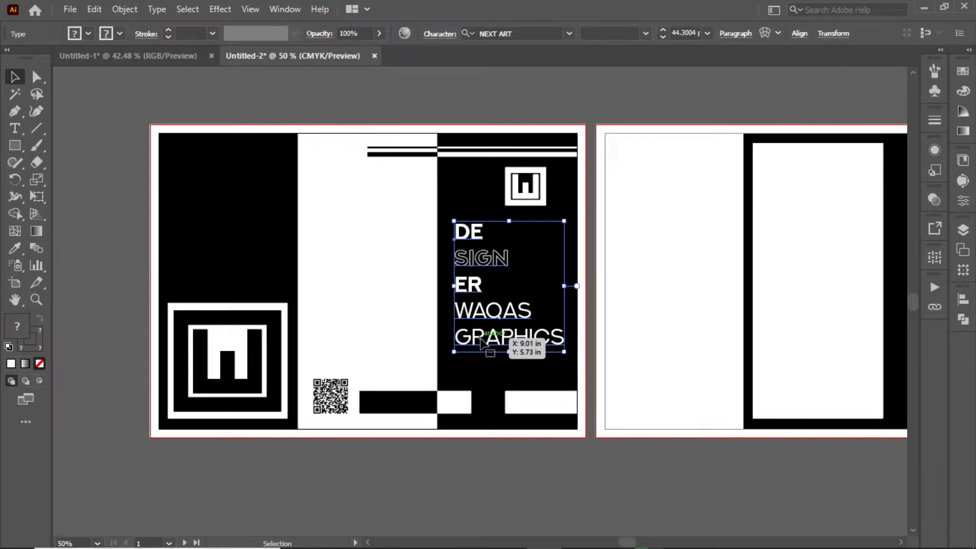
pyautogui.rightClick(481, 294)
pyautogui.click(534, 349)
pyautogui.moveTo(563, 285); pyautogui.dragTo(558, 285)
pyautogui.moveTo(509, 331); pyautogui.dragTo(507, 342)
# Enlarge only the "DE", "SIGN" and "ER" lines inside the title group, above "WAQAS GRAPHICS"
pyautogui.doubleClick(484, 291)
pyautogui.moveTo(448, 231); pyautogui.dragTo(515, 301)
pyautogui.moveTo(507, 241); pyautogui.dragTo(522, 213)
pyautogui.click(541, 246)
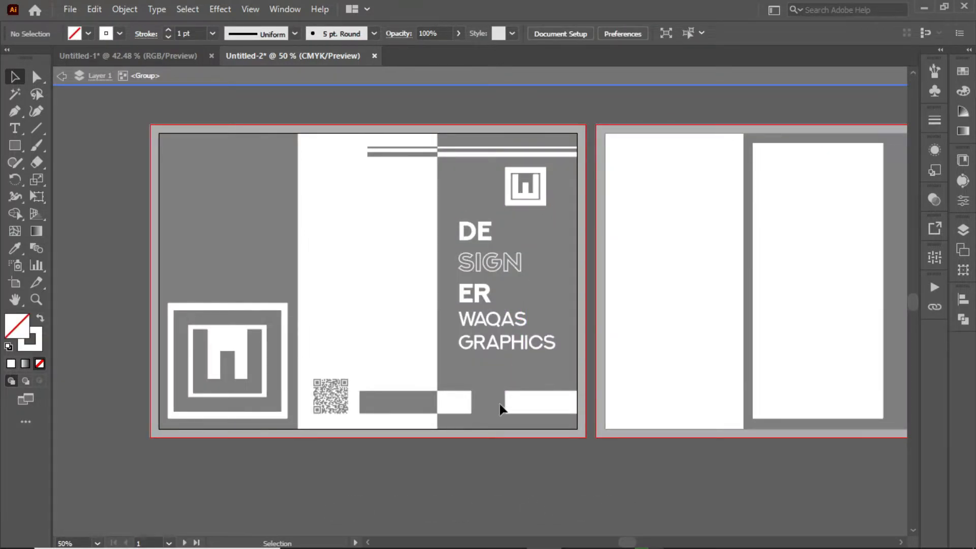
pyautogui.doubleClick(479, 478)
pyautogui.click(506, 482)
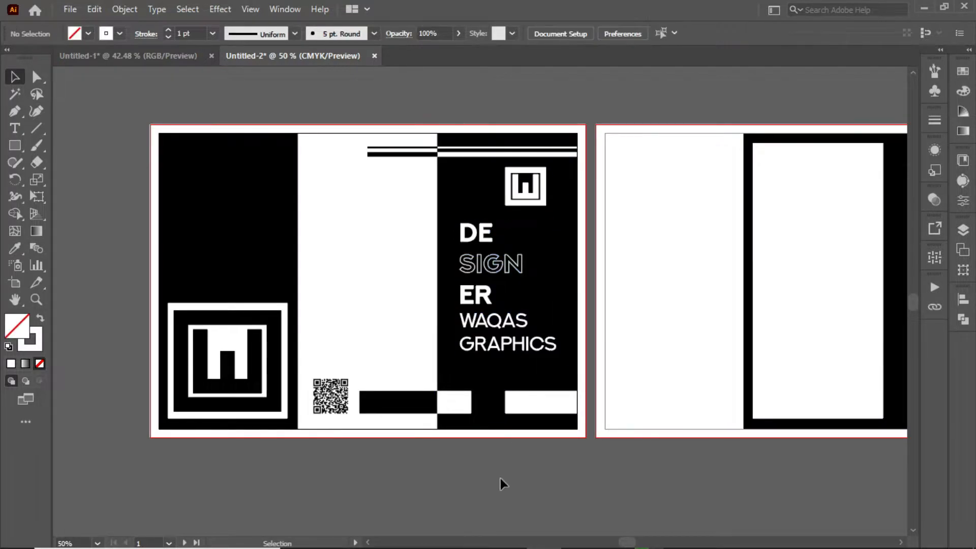
# Add a bold black two-line heading "CON- / TACT" in NEXT ART at the top of the white middle panel
pyautogui.hscroll(-1, 505, 482)
pyautogui.press('t')
pyautogui.click(207, 98)
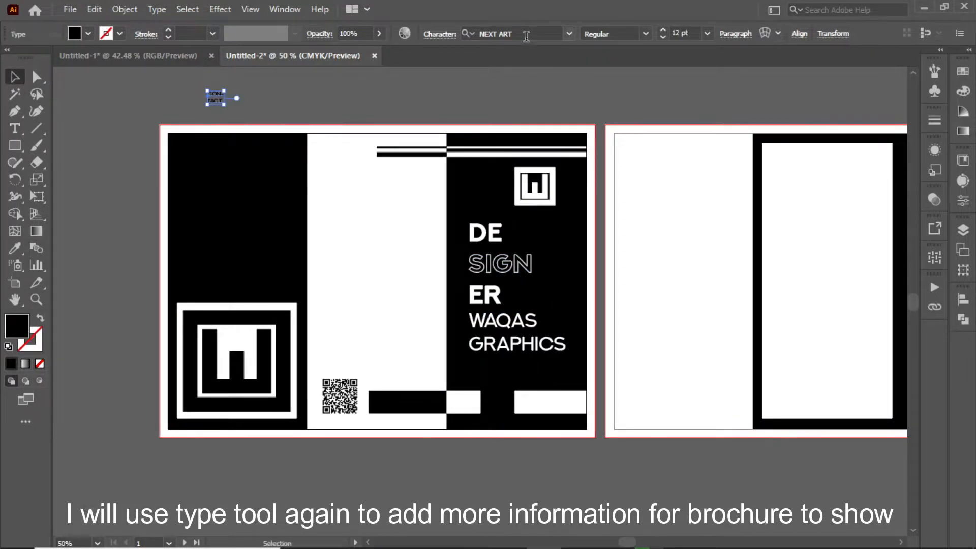
pyautogui.press('Down')
pyautogui.moveTo(224, 105); pyautogui.dragTo(244, 118)
pyautogui.moveTo(225, 108); pyautogui.dragTo(431, 235)
pyautogui.click(119, 233)
# Add a lorem ipsum paragraph as area text directly below the "CON-TACT" heading
pyautogui.click(17, 131)
pyautogui.press('Escape')
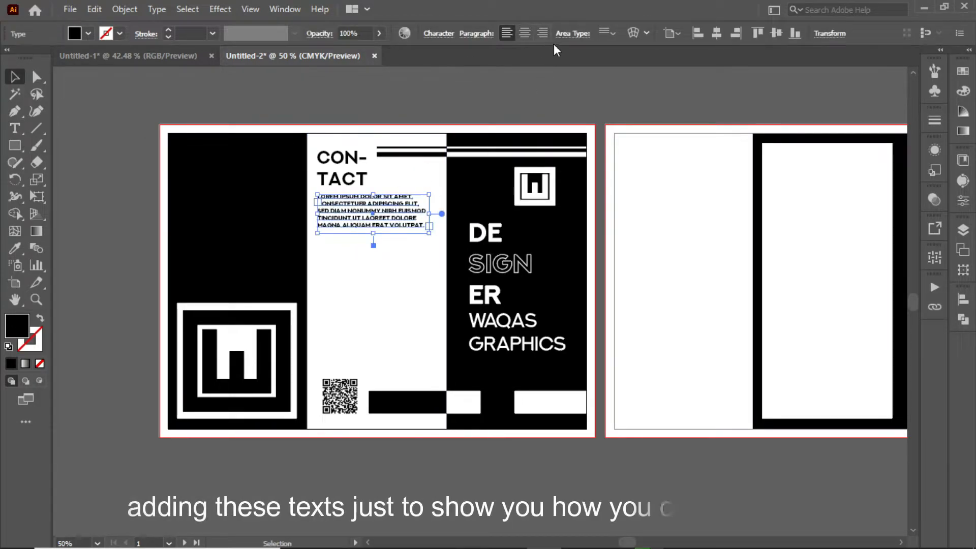
pyautogui.click(157, 9)
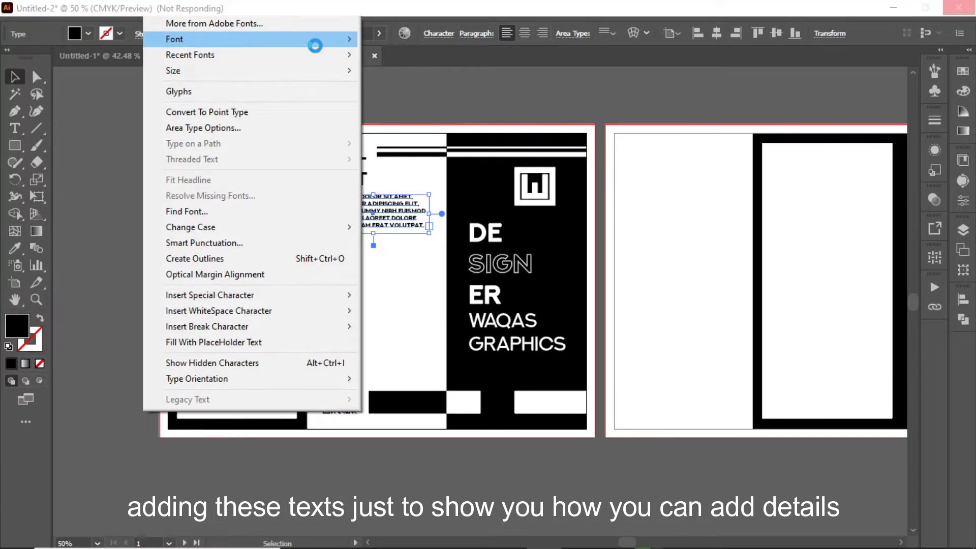
pyautogui.press('Escape')
# Set the whole contact paragraph to the Regular style of the NEXT ART font
pyautogui.doubleClick(400, 196)
pyautogui.hotkey('ctrl', 'a')
pyautogui.click(593, 34)
pyautogui.press('Up')
pyautogui.press('Up')
pyautogui.click(15, 77)
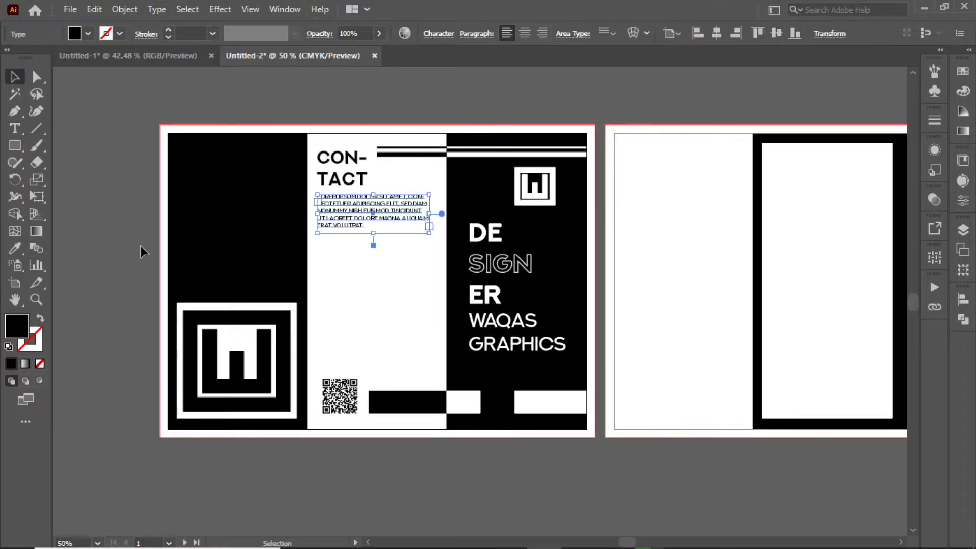
pyautogui.click(142, 242)
# Add a bold 12 pt line "LOREM IPSUM DOLOR SIT AMET, CONSECTETUER" below the contact paragraph, its frame widened to fit
pyautogui.click(15, 129)
pyautogui.moveTo(317, 238); pyautogui.dragTo(395, 242)
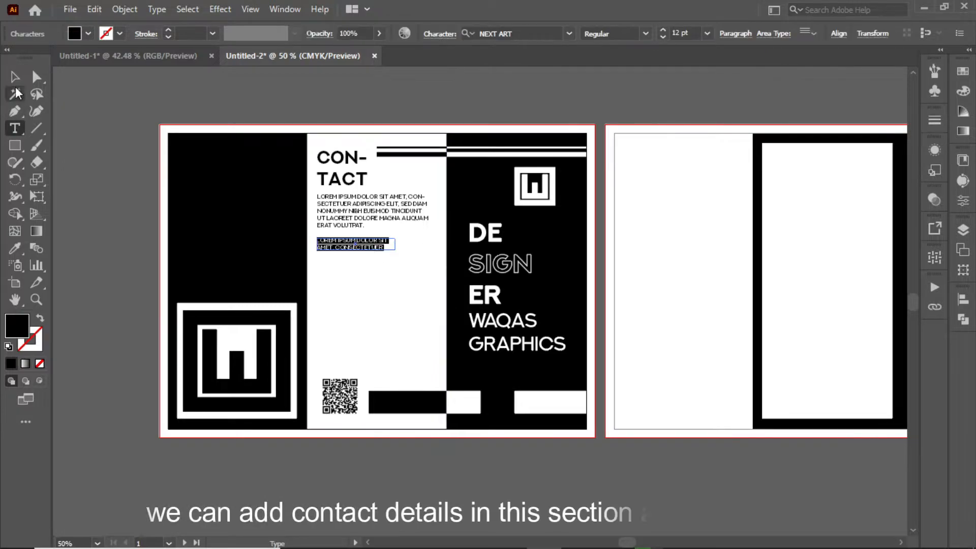
pyautogui.press('Escape')
pyautogui.doubleClick(381, 241)
pyautogui.hotkey('ctrl', 'a')
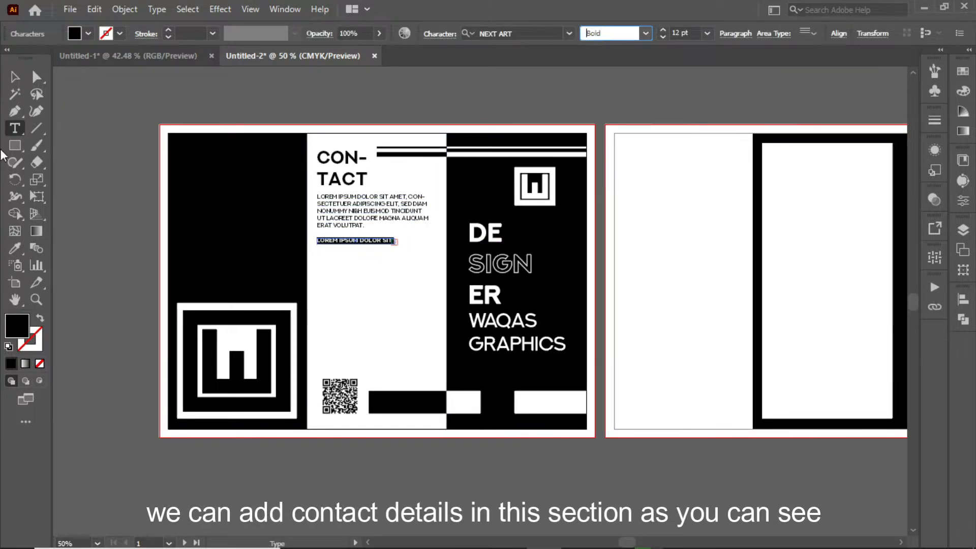
pyautogui.click(15, 76)
pyautogui.moveTo(395, 244); pyautogui.dragTo(429, 255)
pyautogui.click(71, 287)
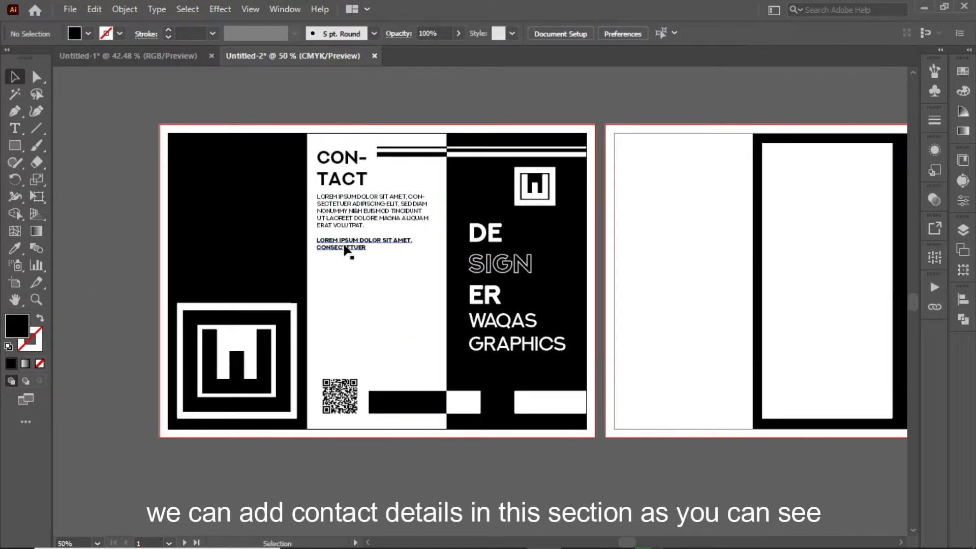
# Duplicate the bold contact line just below itself and replace the copy's text with a phone number
pyautogui.moveTo(346, 248); pyautogui.dragTo(346, 265)
pyautogui.doubleClick(350, 261)
pyautogui.hotkey('ctrl', 'a')
pyautogui.write('00')
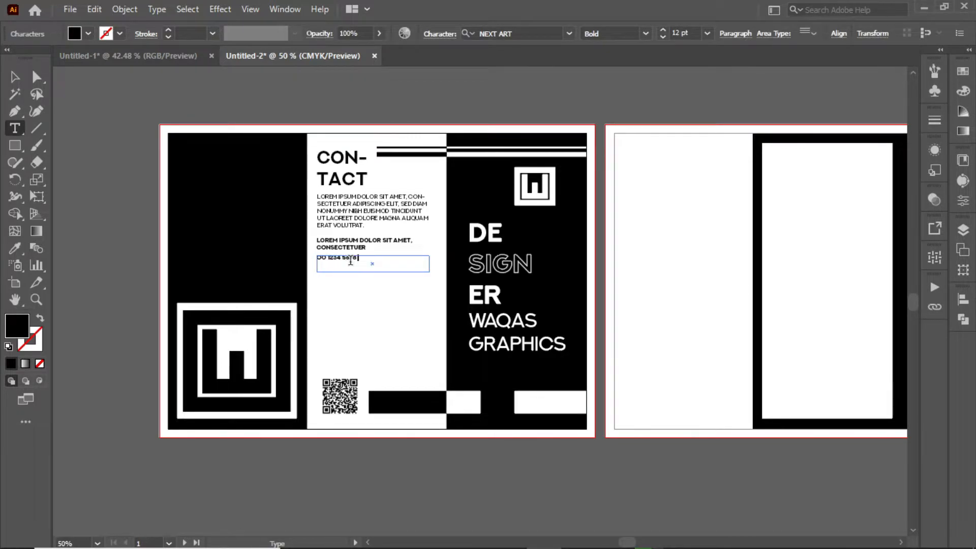
pyautogui.press('Escape')
pyautogui.click(378, 170)
# Enlarge the phone number text to 14 pt
pyautogui.doubleClick(366, 260)
pyautogui.hotkey('ctrl', 'a')
pyautogui.click(662, 30)
pyautogui.click(662, 30)
pyautogui.click(15, 77)
pyautogui.click(84, 181)
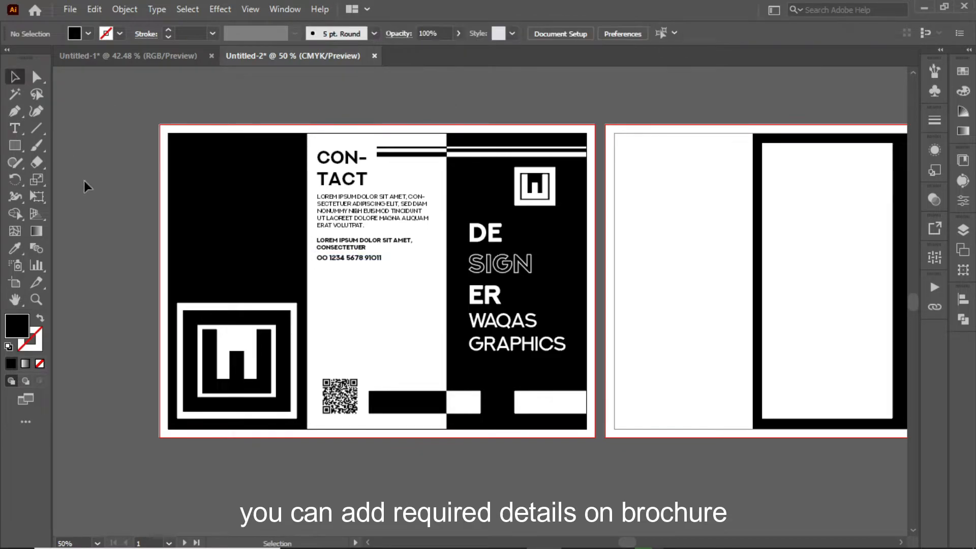
# Duplicate the contact paragraph below the phone number and resize the copy's text frame
pyautogui.click(342, 263)
pyautogui.click(148, 308)
pyautogui.moveTo(354, 198); pyautogui.dragTo(354, 278)
pyautogui.moveTo(430, 292); pyautogui.dragTo(420, 339)
pyautogui.hotkey('ctrl', 'shift', 'a')
# Copy the bold contact line beneath the second paragraph and even out the spacing between the contact text blocks
pyautogui.moveTo(357, 249); pyautogui.dragTo(357, 346)
pyautogui.moveTo(349, 304); pyautogui.dragTo(349, 310)
pyautogui.moveTo(344, 258); pyautogui.dragTo(345, 262)
pyautogui.moveTo(353, 245); pyautogui.dragTo(352, 249)
pyautogui.click(127, 217)
# Add a white lorem ipsum text block above the large logo in the black first panel and fit its frame
pyautogui.press('t')
pyautogui.moveTo(205, 196); pyautogui.dragTo(298, 290)
pyautogui.click(75, 33)
pyautogui.click(31, 59)
pyautogui.click(16, 77)
pyautogui.moveTo(183, 165); pyautogui.dragTo(177, 158)
pyautogui.moveTo(237, 158)
pyautogui.mouseDown()
pyautogui.moveTo(237, 173)
pyautogui.moveTo(237, 164)
pyautogui.mouseUp()
pyautogui.click(87, 211)
# Copy the "CON-TACT" heading to the top of the first panel, colour it white and change its text to "OUR"
pyautogui.click(75, 33)
pyautogui.moveTo(355, 173); pyautogui.dragTo(210, 151)
pyautogui.click(31, 59)
pyautogui.tripleClick(203, 150)
pyautogui.click(96, 168)
# Shorten the first panel's text block to start below the "OUR" heading and set it in NEXT ART Regular
pyautogui.click(254, 183)
pyautogui.moveTo(297, 163); pyautogui.dragTo(297, 178)
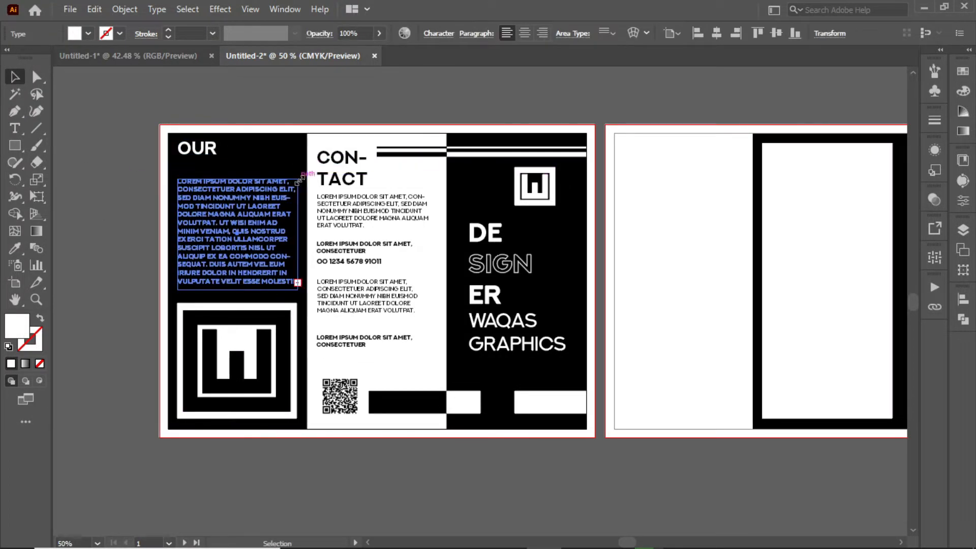
pyautogui.tripleClick(259, 214)
pyautogui.click(603, 31)
pyautogui.press('Up')
pyautogui.press('Up')
pyautogui.click(15, 77)
pyautogui.click(117, 237)
# Move the "OUR" heading lower and adjust the paragraph's position so both sit evenly above the large logo
pyautogui.moveTo(206, 149); pyautogui.dragTo(206, 157)
pyautogui.click(205, 257)
pyautogui.moveTo(205, 257); pyautogui.dragTo(205, 259)
pyautogui.moveTo(206, 159); pyautogui.dragTo(207, 160)
pyautogui.click(107, 199)
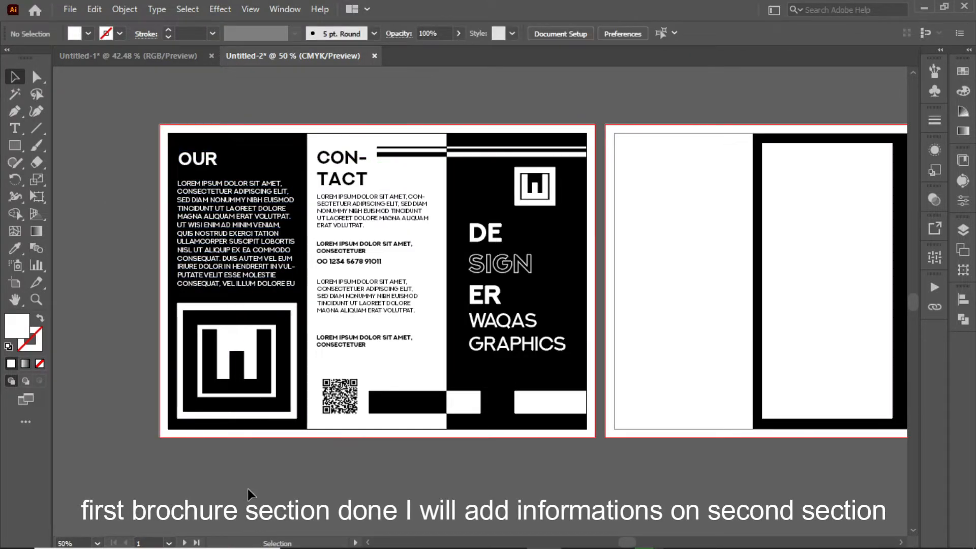
# Draw a vertical white line with the Pen tool along the outer side of the second artboard's black third panel
pyautogui.hscroll(5, 533, 471)
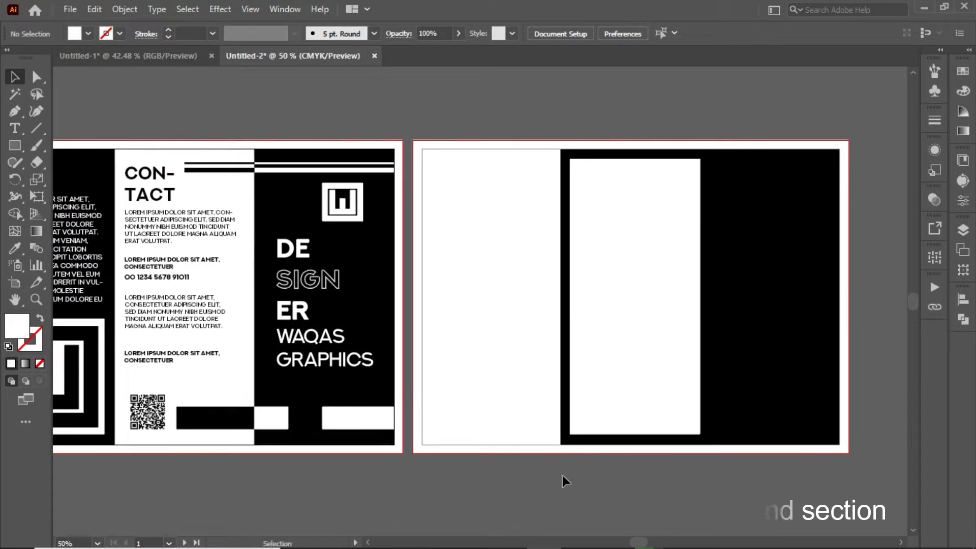
pyautogui.hscroll(5, 559, 457)
pyautogui.scroll(-1, 559, 458)
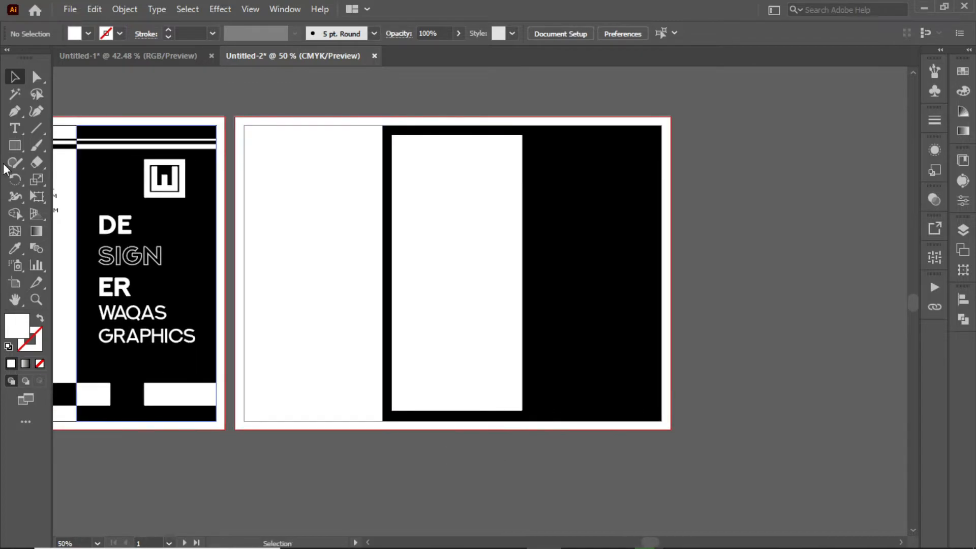
pyautogui.press('p')
pyautogui.click(644, 186)
pyautogui.click(647, 359)
pyautogui.press('v')
pyautogui.click(124, 9)
pyautogui.press('Escape')
pyautogui.click(747, 152)
# Add a white bold NEXT ART heading "LAYOUT" at the top of the second artboard's third panel, sized to fit
pyautogui.press('t')
pyautogui.click(316, 95)
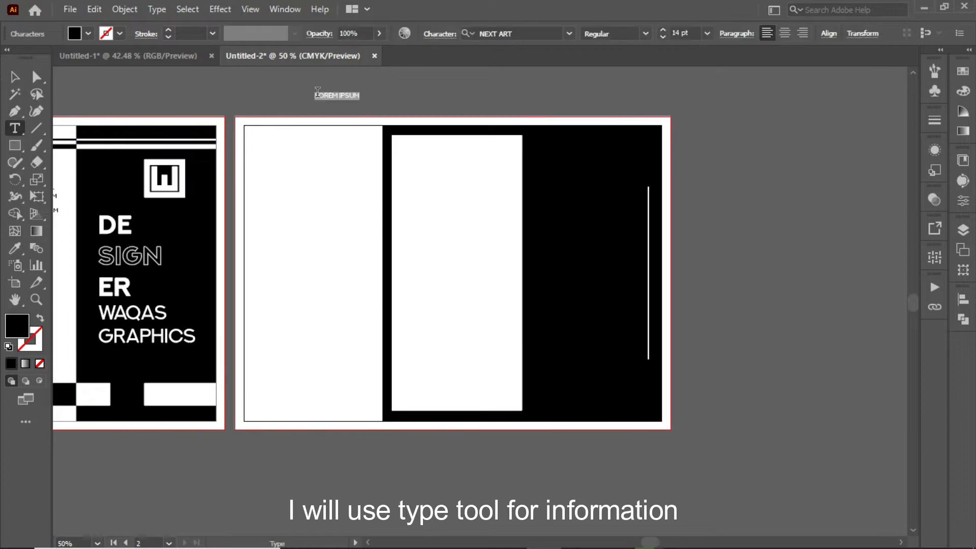
pyautogui.moveTo(344, 102); pyautogui.dragTo(383, 112)
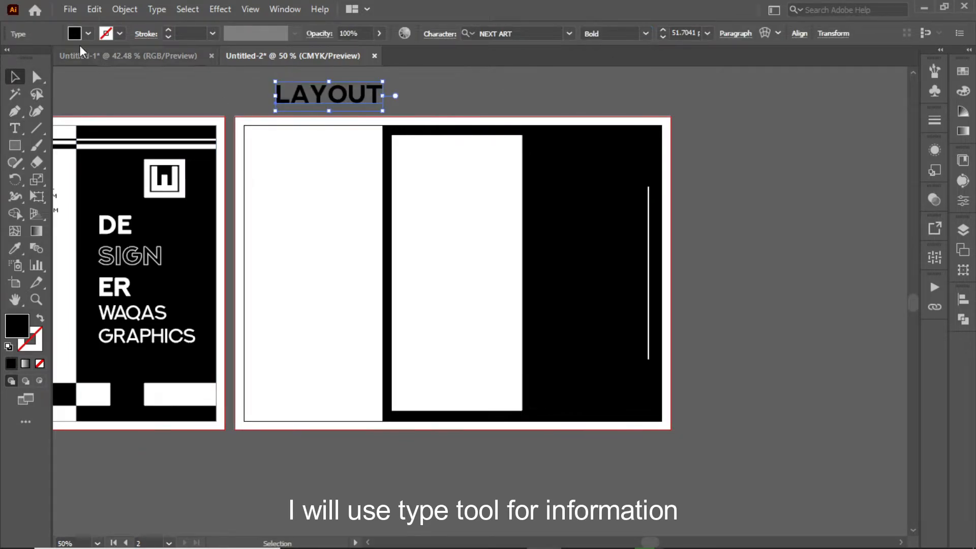
pyautogui.click(77, 34)
pyautogui.click(31, 53)
pyautogui.moveTo(324, 99); pyautogui.dragTo(588, 162)
pyautogui.moveTo(647, 173); pyautogui.dragTo(640, 168)
pyautogui.click(710, 165)
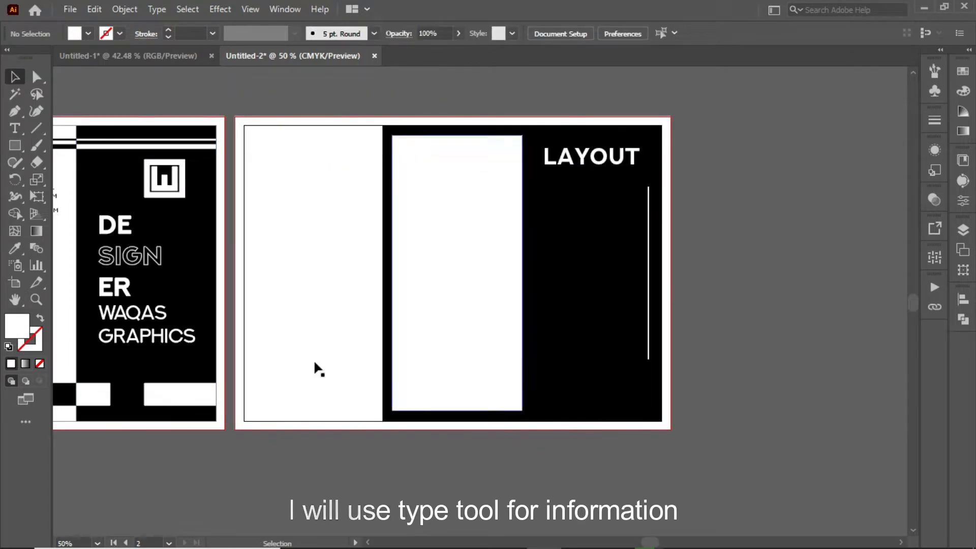
# Add a white 14 pt lorem ipsum paragraph below the "LAYOUT" heading, beside the vertical line
pyautogui.press('t')
pyautogui.moveTo(542, 188); pyautogui.dragTo(637, 231)
pyautogui.click(76, 34)
pyautogui.click(31, 53)
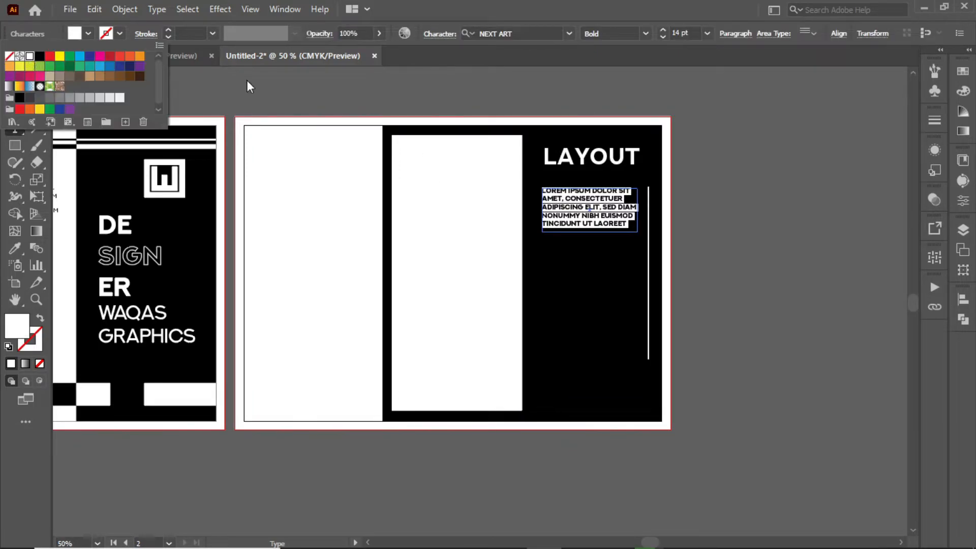
pyautogui.click(15, 76)
pyautogui.click(712, 218)
# Align the "LAYOUT" heading and its paragraph along one left edge, and duplicate the paragraph below itself
pyautogui.moveTo(571, 157); pyautogui.dragTo(565, 157)
pyautogui.moveTo(595, 207); pyautogui.dragTo(591, 207)
pyautogui.moveTo(634, 232); pyautogui.dragTo(640, 238)
pyautogui.click(670, 256)
pyautogui.moveTo(565, 213); pyautogui.dragTo(564, 274)
pyautogui.click(726, 294)
# Copy the "DE / SIGN / ER / WAQAS / GRAPHICS" title from the first artboard below the two paragraphs, scaled down to fit
pyautogui.click(110, 319)
pyautogui.moveTo(110, 319); pyautogui.dragTo(558, 386)
pyautogui.moveTo(591, 279); pyautogui.dragTo(590, 303)
pyautogui.moveTo(575, 332)
pyautogui.mouseDown()
pyautogui.moveTo(565, 331)
pyautogui.moveTo(576, 332)
pyautogui.mouseUp()
pyautogui.click(712, 351)
pyautogui.click(606, 405)
pyautogui.moveTo(606, 405); pyautogui.dragTo(607, 408)
pyautogui.click(712, 356)
pyautogui.click(605, 333)
pyautogui.click(761, 349)
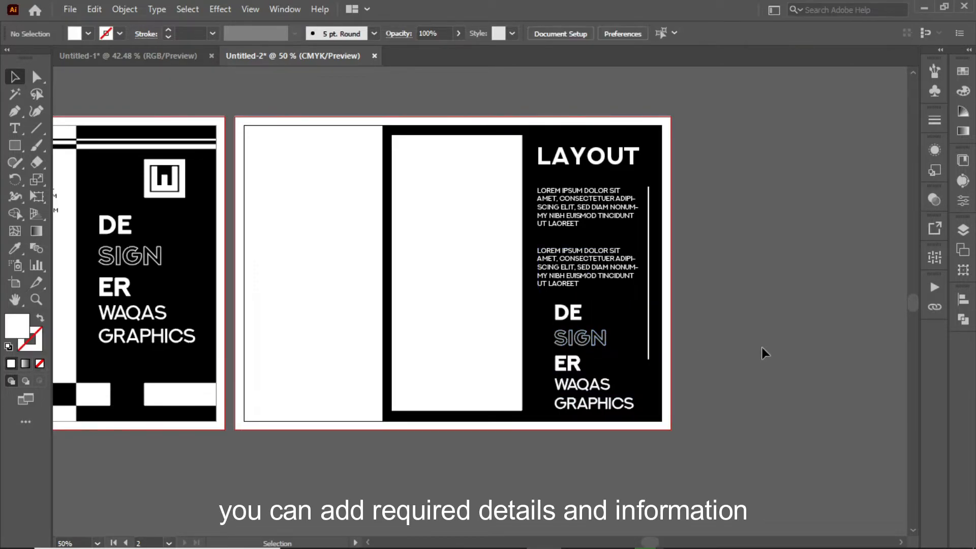
# Copy the "LAYOUT" heading into the white middle panel and change its text to "GOOD"
pyautogui.doubleClick(460, 160)
pyautogui.moveTo(595, 158)
pyautogui.mouseDown()
pyautogui.moveTo(461, 157)
pyautogui.moveTo(483, 160)
pyautogui.mouseUp()
pyautogui.hotkey('ctrl', 'a')
pyautogui.write('GOOD')
pyautogui.click(15, 76)
# Turn the "GOOD" heading into outline lettering with no fill and a black stroke
pyautogui.click(88, 33)
pyautogui.click(39, 58)
pyautogui.click(70, 316)
pyautogui.click(40, 318)
pyautogui.click(325, 102)
# Nudge the "GOOD" heading upward to line up with the "LAYOUT" heading
pyautogui.click(405, 152)
pyautogui.keyDown('shift'); pyautogui.click(569, 157); pyautogui.keyUp('shift')
pyautogui.click(437, 106)
pyautogui.click(454, 158)
pyautogui.press('Up')
pyautogui.press('Up')
pyautogui.press('Up')
pyautogui.press('Up')
pyautogui.keyDown('shift'); pyautogui.click(555, 157); pyautogui.keyUp('shift')
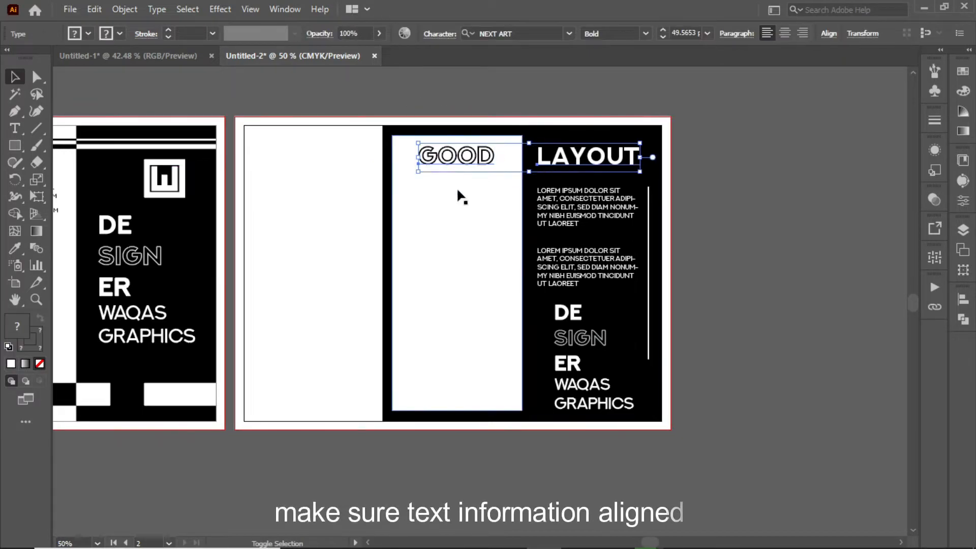
pyautogui.click(399, 90)
pyautogui.click(438, 156)
pyautogui.click(420, 90)
# Draw a straight black horizontal line beneath the "GOOD" heading, ending at the white panel's edge
pyautogui.click(15, 111)
pyautogui.click(523, 173)
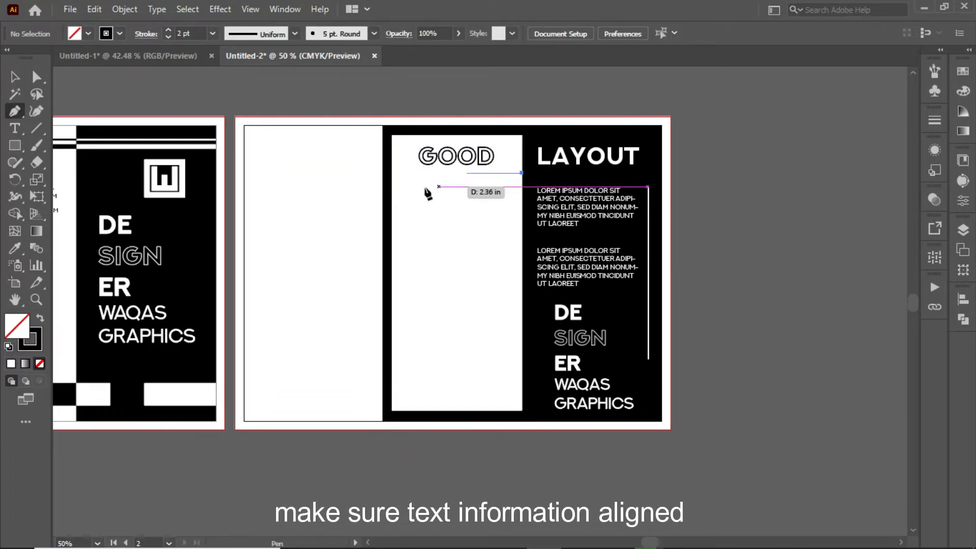
pyautogui.keyDown('shift'); pyautogui.click(419, 186); pyautogui.keyUp('shift')
pyautogui.click(15, 77)
pyautogui.click(447, 97)
# Add a bold "YOU CAN DO" subheading below the line, with a small lorem ipsum paragraph beneath it
pyautogui.press('t')
pyautogui.click(417, 192)
pyautogui.write('YOU CAN')
pyautogui.moveTo(462, 199); pyautogui.dragTo(494, 203)
pyautogui.click(429, 465)
pyautogui.press('t')
pyautogui.moveTo(418, 212); pyautogui.dragTo(509, 244)
pyautogui.press('Escape')
# Copy the horizontal line below the paragraph and draw a vertical line downward from the copy
pyautogui.moveTo(492, 173); pyautogui.dragTo(492, 259)
pyautogui.click(326, 255)
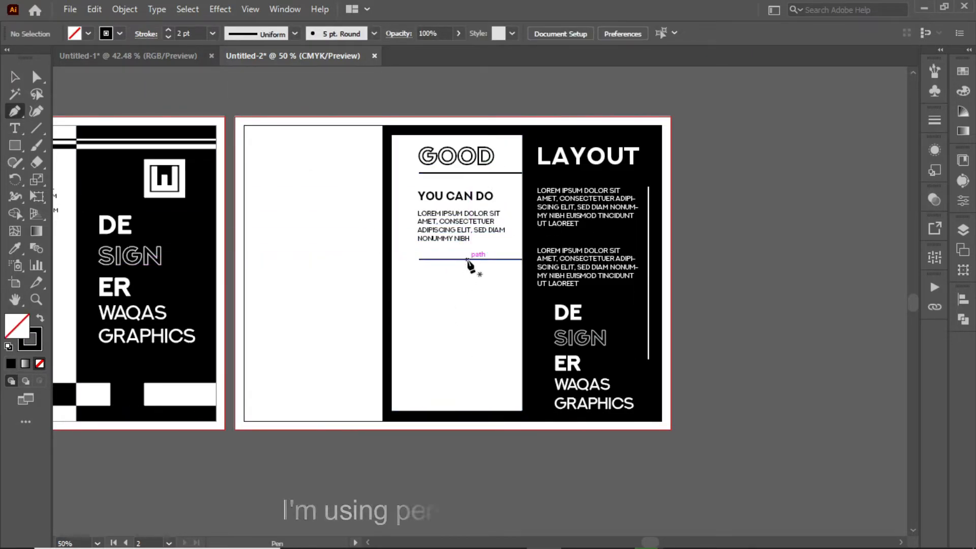
pyautogui.keyDown('ctrl'); pyautogui.click(462, 260); pyautogui.keyUp('ctrl')
pyautogui.click(457, 352)
pyautogui.click(15, 78)
pyautogui.click(123, 85)
# Add a bold black "BAD" heading to the left of the vertical line, just below the horizontal line
pyautogui.click(15, 128)
pyautogui.click(316, 92)
pyautogui.write('BAD')
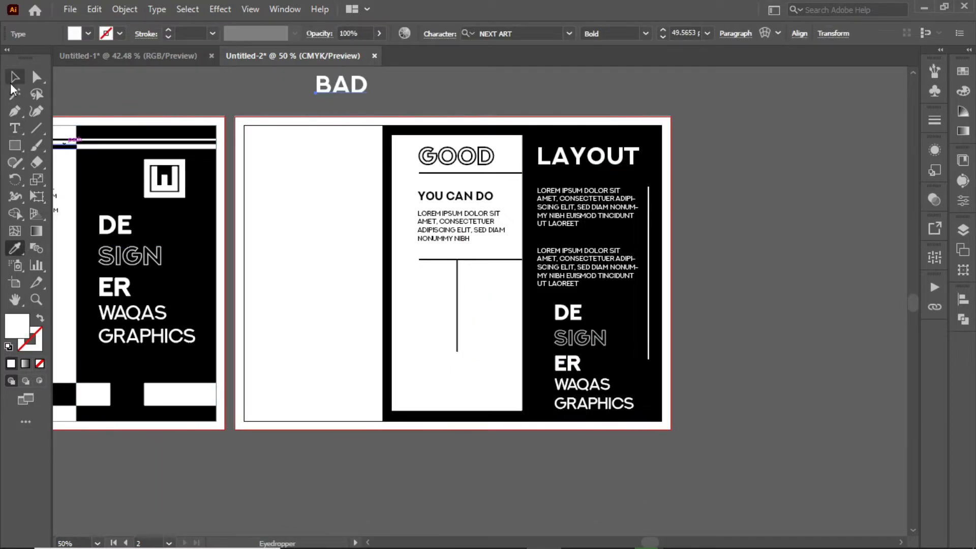
pyautogui.moveTo(335, 87); pyautogui.dragTo(475, 276)
pyautogui.click(331, 92)
# Add a "DON'T DO" heading to the right of the vertical line and reduce its font size to fit the panel
pyautogui.doubleClick(476, 274)
pyautogui.hotkey('ctrl', 'a')
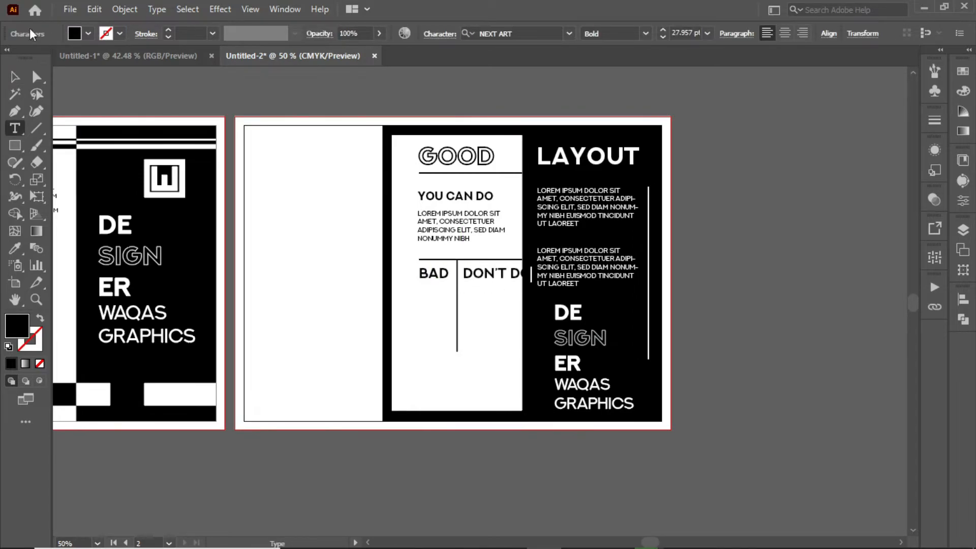
pyautogui.click(15, 77)
pyautogui.click(504, 274)
pyautogui.click(664, 37)
pyautogui.click(664, 37)
pyautogui.click(664, 37)
pyautogui.click(610, 92)
pyautogui.click(490, 274)
pyautogui.click(407, 91)
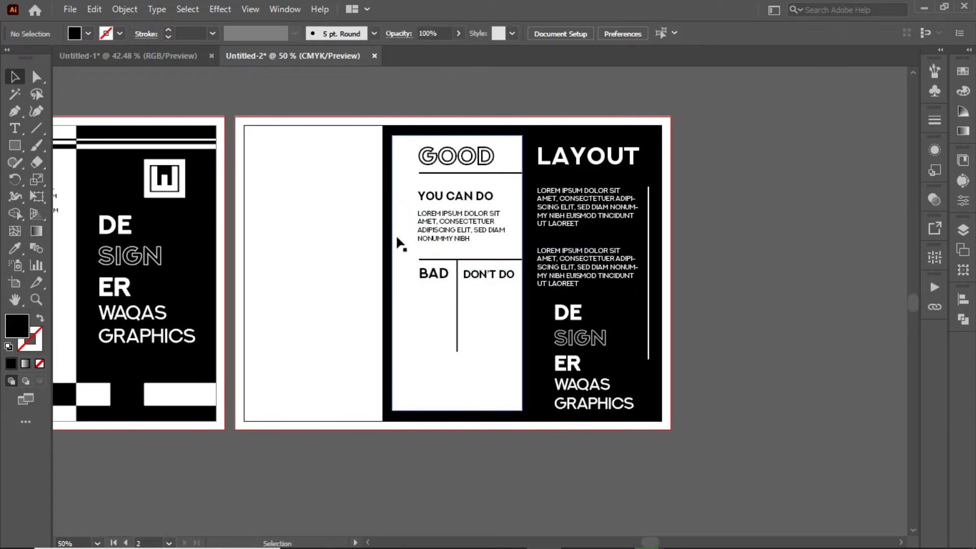
# Place a narrow block of lorem ipsum text in regular weight under the "BAD" heading and shorten its frame
pyautogui.click(15, 128)
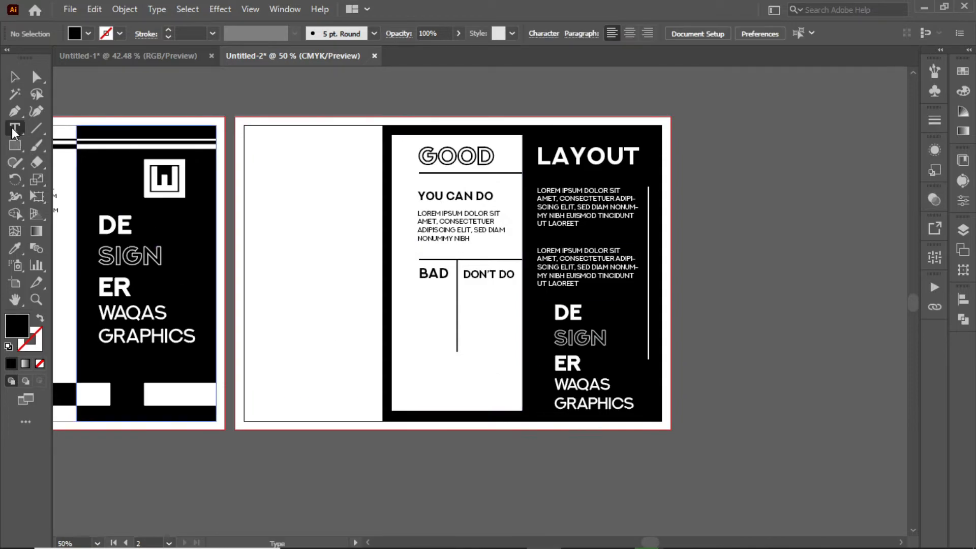
pyautogui.moveTo(418, 288); pyautogui.dragTo(450, 352)
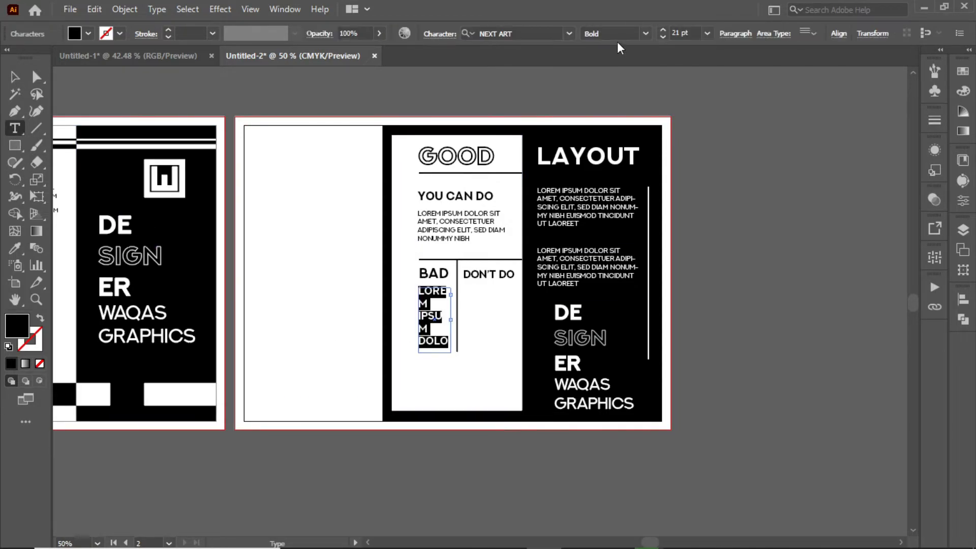
pyautogui.click(15, 77)
pyautogui.click(411, 455)
pyautogui.click(433, 328)
pyautogui.doubleClick(435, 364)
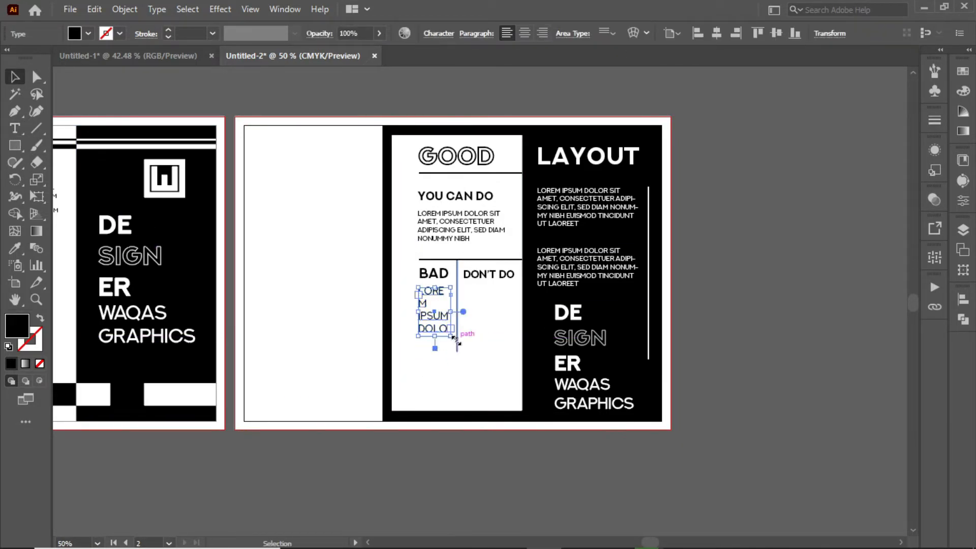
pyautogui.moveTo(437, 320); pyautogui.dragTo(437, 324)
pyautogui.click(356, 457)
# Place a block of regular-weight lorem ipsum text under the "DON'T DO" heading
pyautogui.click(14, 128)
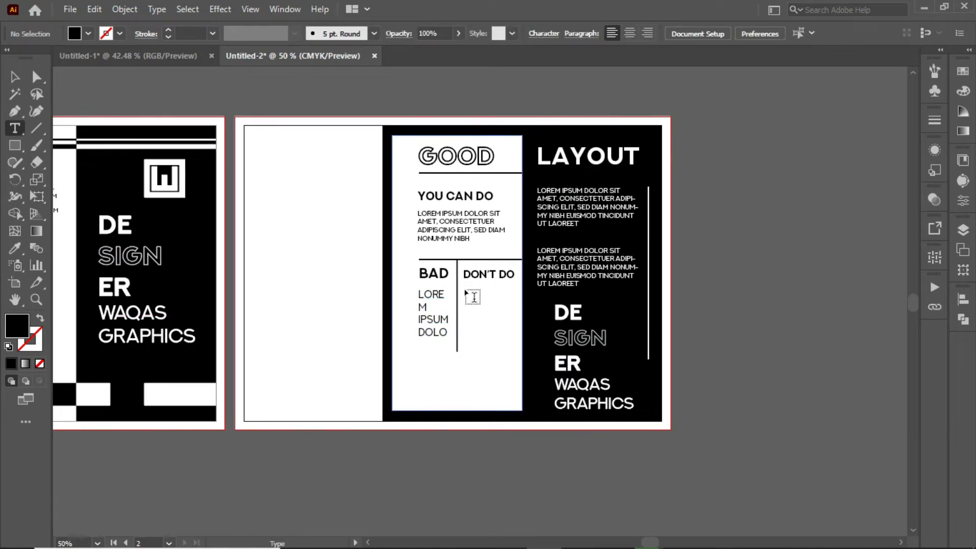
pyautogui.moveTo(513, 350); pyautogui.dragTo(514, 350)
pyautogui.click(16, 77)
pyautogui.click(346, 454)
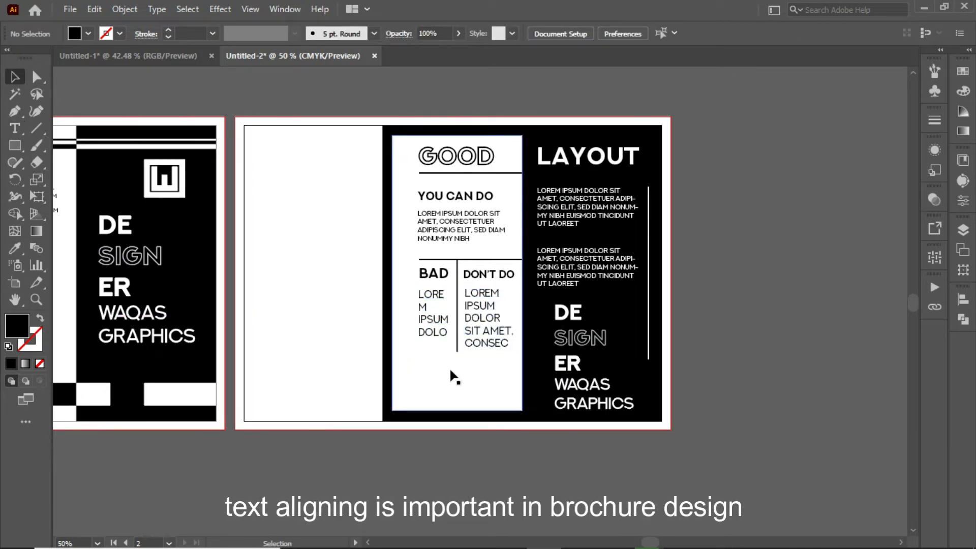
# Extend the two horizontal lines in the white panel slightly toward its left edge
pyautogui.click(428, 260)
pyautogui.keyDown('shift'); pyautogui.click(430, 173); pyautogui.keyUp('shift')
pyautogui.moveTo(419, 216); pyautogui.dragTo(410, 218)
pyautogui.click(412, 454)
# Shift the "BAD" heading and its text left to line up with the start of the horizontal lines
pyautogui.moveTo(431, 295); pyautogui.dragTo(423, 296)
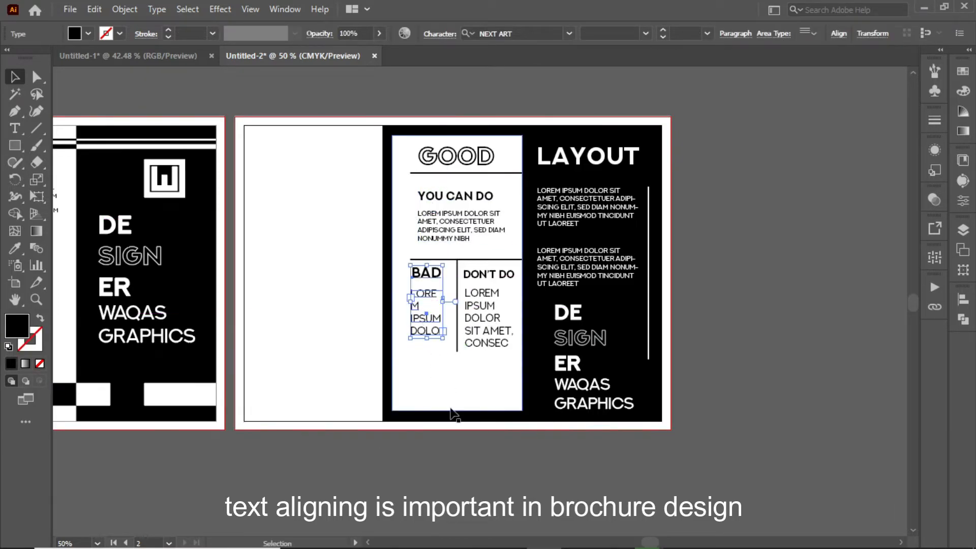
pyautogui.click(445, 347)
pyautogui.click(432, 333)
pyautogui.click(431, 450)
pyautogui.click(430, 333)
pyautogui.click(431, 449)
# Shift the "YOU CAN DO" subheading, its paragraph and the "GOOD" heading left to align with the lines' start
pyautogui.click(438, 197)
pyautogui.keyDown('shift'); pyautogui.click(436, 228); pyautogui.keyUp('shift')
pyautogui.moveTo(418, 217); pyautogui.dragTo(411, 220)
pyautogui.click(433, 450)
pyautogui.click(451, 164)
pyautogui.moveTo(440, 159); pyautogui.dragTo(433, 162)
pyautogui.click(498, 441)
# Extend the text under "BAD" with a duplicated block and copy the lorem ipsum paragraph to the white panel's lower end
pyautogui.click(428, 327)
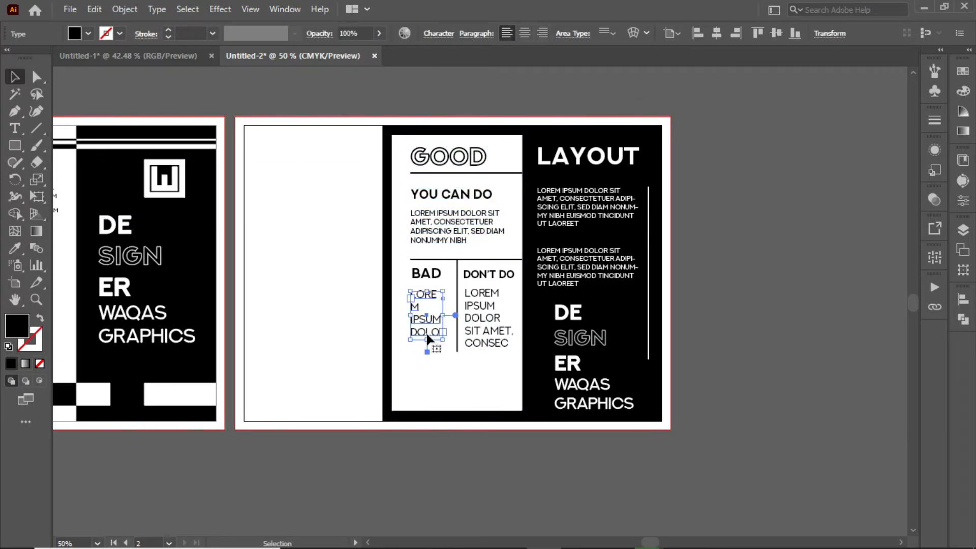
pyautogui.moveTo(443, 323); pyautogui.dragTo(434, 371)
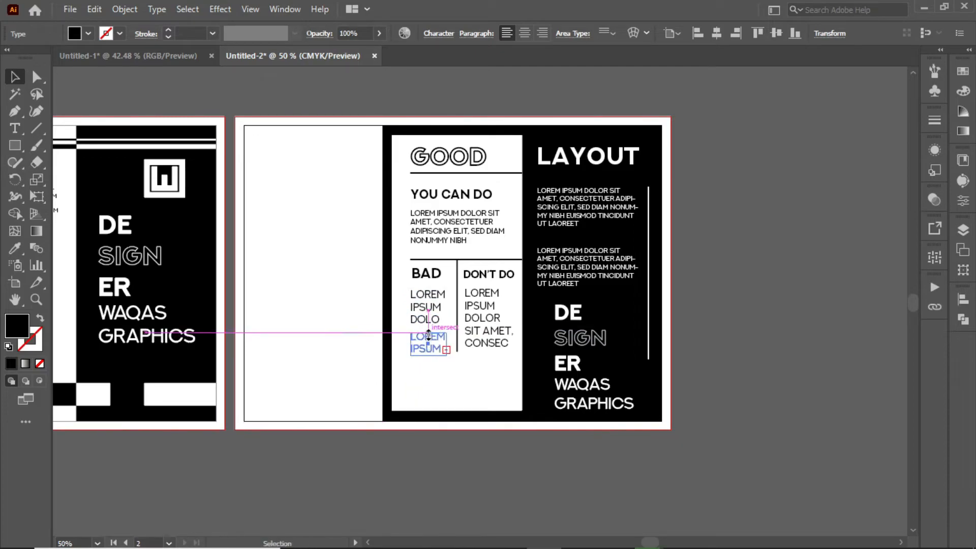
pyautogui.click(429, 436)
pyautogui.moveTo(424, 245); pyautogui.dragTo(426, 405)
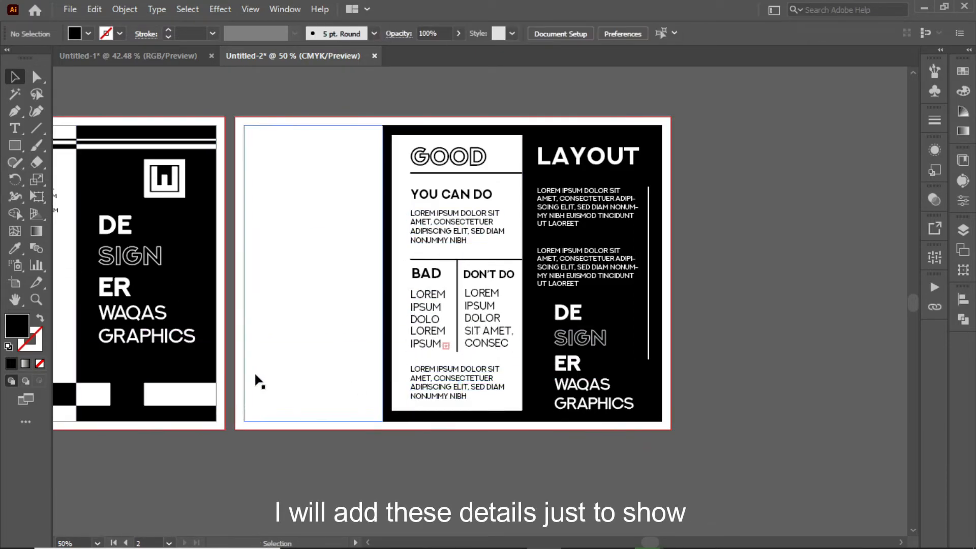
# Add the text "MAKE THE BEST DESIGN" above the second artboard, with "DESIGN" on a second line
pyautogui.press('t')
pyautogui.click(272, 97)
pyautogui.write('MAKE THE BEST DESIGN')
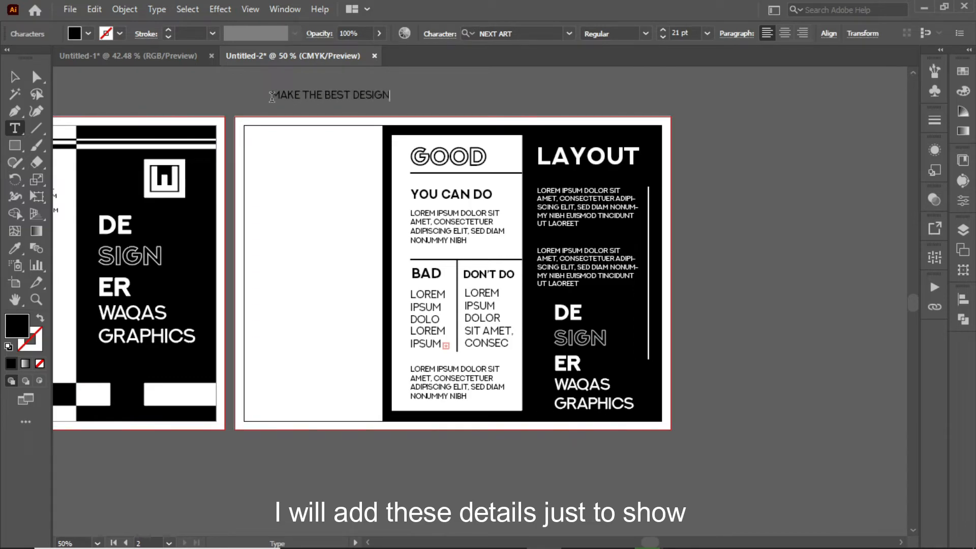
pyautogui.click(15, 77)
pyautogui.doubleClick(363, 100)
pyautogui.press('Return')
# Style the "MAKE THE BEST DESIGN" text as a bold black heading about 27 pt and place it atop the empty white panel
pyautogui.click(15, 77)
pyautogui.click(14, 248)
pyautogui.click(585, 156)
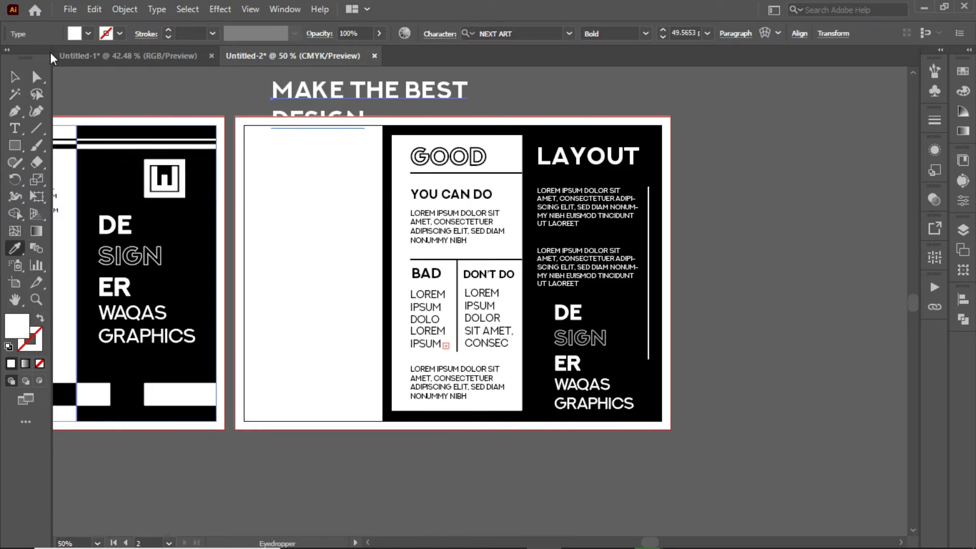
pyautogui.hotkey('ctrl', 'z')
pyautogui.moveTo(468, 106); pyautogui.dragTo(373, 108)
pyautogui.moveTo(357, 96); pyautogui.dragTo(345, 142)
pyautogui.moveTo(363, 153); pyautogui.dragTo(367, 157)
pyautogui.click(316, 96)
pyautogui.doubleClick(307, 165)
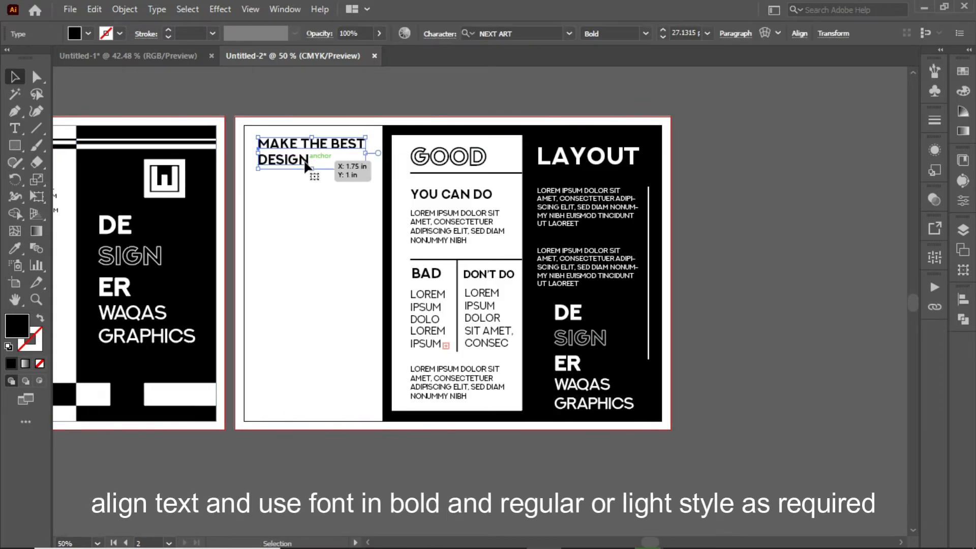
# Draw a black rectangle below the "MAKE THE BEST DESIGN" heading, nearly as wide as the panel
pyautogui.click(14, 77)
pyautogui.click(163, 97)
pyautogui.click(18, 145)
pyautogui.moveTo(260, 181); pyautogui.dragTo(367, 340)
pyautogui.moveTo(259, 260); pyautogui.dragTo(255, 261)
pyautogui.click(15, 77)
pyautogui.click(163, 96)
# Decorate the black rectangle's upper-left and lower-right edges with pairs of short white bars
pyautogui.click(269, 161)
pyautogui.click(230, 176)
pyautogui.moveTo(257, 153)
pyautogui.mouseDown()
pyautogui.moveTo(279, 192)
pyautogui.moveTo(279, 414)
pyautogui.moveTo(353, 351)
pyautogui.mouseUp()
pyautogui.press('v')
pyautogui.click(38, 51)
pyautogui.click(186, 94)
pyautogui.keyDown('shift'); pyautogui.click(270, 182); pyautogui.keyUp('shift')
pyautogui.hotkey('ctrl', 'g')
pyautogui.keyDown('shift'); pyautogui.click(276, 195); pyautogui.keyUp('shift')
pyautogui.keyDown('shift'); pyautogui.click(280, 190); pyautogui.keyUp('shift')
pyautogui.click(963, 320)
pyautogui.click(822, 330)
pyautogui.click(757, 259)
pyautogui.press('t')
pyautogui.moveTo(262, 203); pyautogui.dragTo(362, 319)
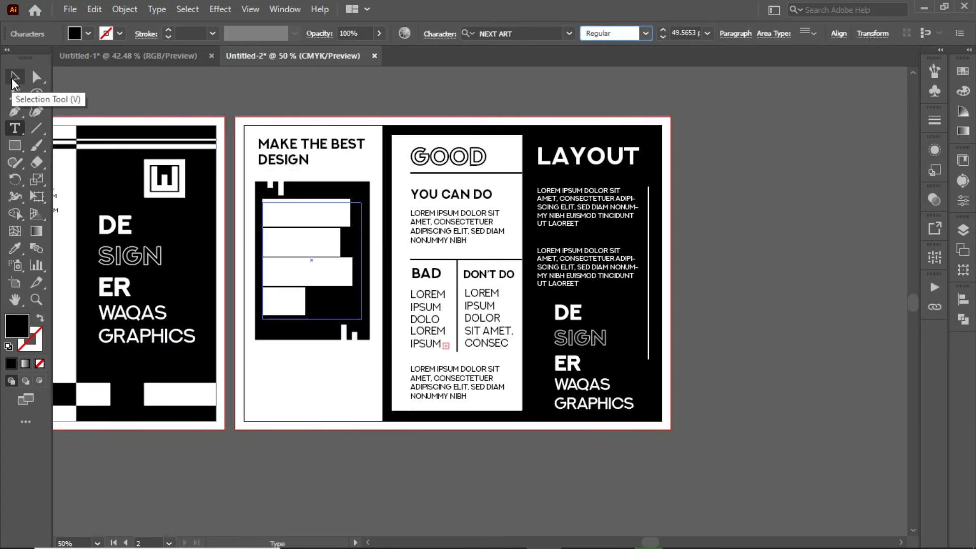
pyautogui.click(14, 81)
pyautogui.press('Delete')
pyautogui.press('t')
pyautogui.moveTo(263, 205); pyautogui.dragTo(360, 322)
pyautogui.click(663, 38)
pyautogui.press('Delete')
pyautogui.click(15, 78)
pyautogui.press('Delete')
# Fill the black rectangle with large white regular-weight lorem ipsum text and copy a small paragraph into the space beneath it
pyautogui.click(17, 126)
pyautogui.moveTo(262, 203); pyautogui.dragTo(361, 318)
pyautogui.click(14, 78)
pyautogui.click(87, 34)
pyautogui.click(30, 59)
pyautogui.click(306, 96)
pyautogui.moveTo(322, 278); pyautogui.dragTo(324, 284)
pyautogui.click(289, 470)
pyautogui.moveTo(454, 394); pyautogui.dragTo(370, 388)
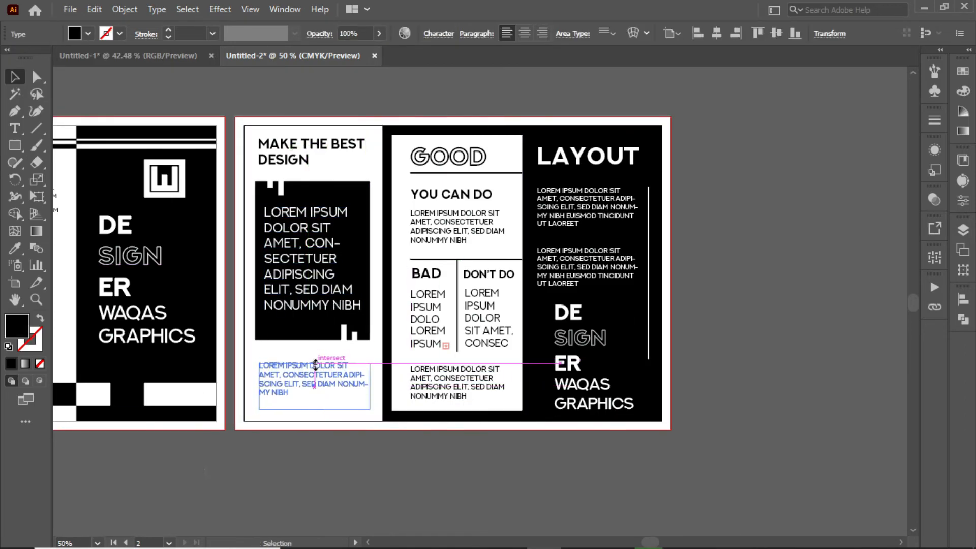
pyautogui.click(297, 451)
# Lock the white background rectangle behind the first artboard's panels
pyautogui.hotkey('ctrl', '-')
pyautogui.moveTo(298, 451); pyautogui.dragTo(463, 408)
pyautogui.click(397, 351)
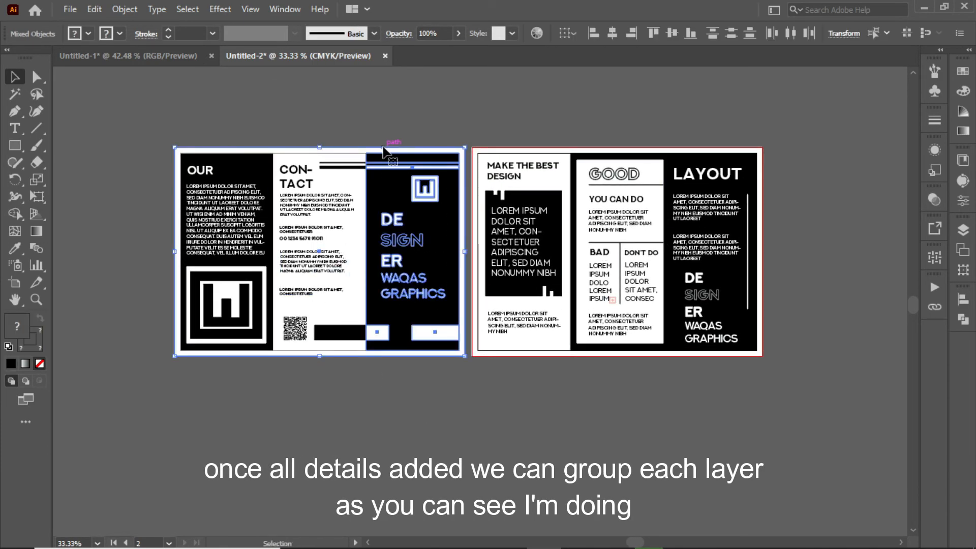
pyautogui.click(125, 9)
pyautogui.moveTo(284, 108)
pyautogui.click(442, 107)
# Group the objects of each of the three panels on the first artboard separately
pyautogui.moveTo(437, 122); pyautogui.dragTo(394, 338)
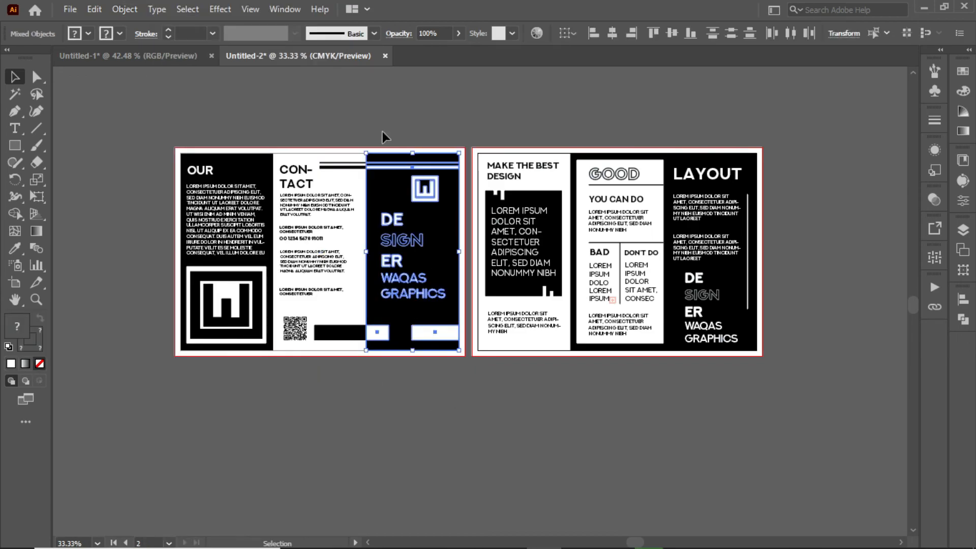
pyautogui.hotkey('ctrl', 'g')
pyautogui.moveTo(304, 111); pyautogui.dragTo(308, 338)
pyautogui.hotkey('ctrl', 'g')
pyautogui.moveTo(224, 120); pyautogui.dragTo(229, 335)
pyautogui.hotkey('ctrl', 'g')
# Group the objects of each of the three panels on the second artboard separately
pyautogui.moveTo(483, 115); pyautogui.dragTo(549, 333)
pyautogui.hotkey('ctrl', 'g')
pyautogui.moveTo(588, 98); pyautogui.dragTo(647, 335)
pyautogui.hotkey('ctrl', 'g')
pyautogui.hotkey('ctrl', 'g')
pyautogui.moveTo(694, 109); pyautogui.dragTo(818, 321)
pyautogui.moveTo(629, 275)
pyautogui.mouseDown()
pyautogui.moveTo(625, 382)
pyautogui.moveTo(629, 275)
pyautogui.mouseUp()
pyautogui.moveTo(412, 228)
pyautogui.mouseDown()
pyautogui.moveTo(415, 335)
pyautogui.moveTo(413, 229)
pyautogui.mouseUp()
pyautogui.moveTo(226, 203)
pyautogui.mouseDown()
pyautogui.moveTo(226, 284)
pyautogui.moveTo(226, 203)
pyautogui.mouseUp()
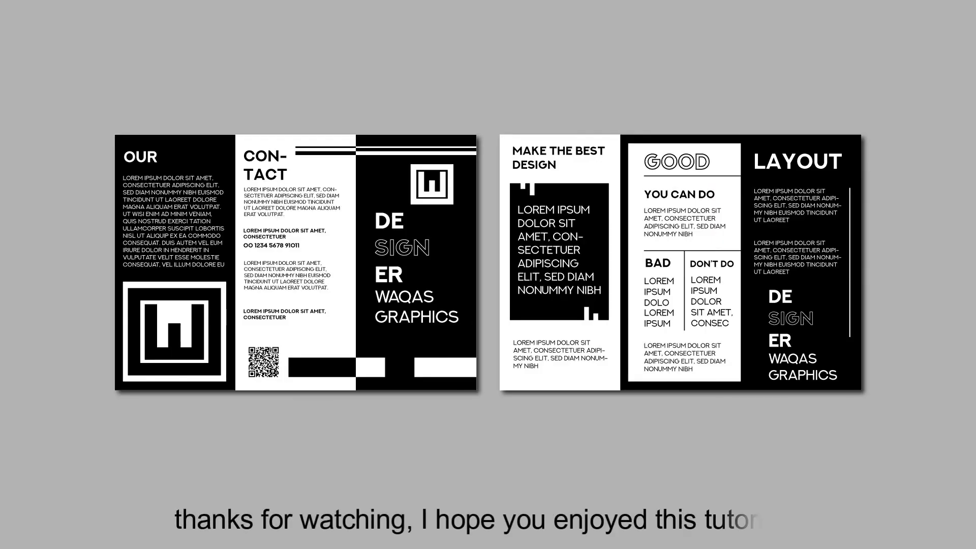